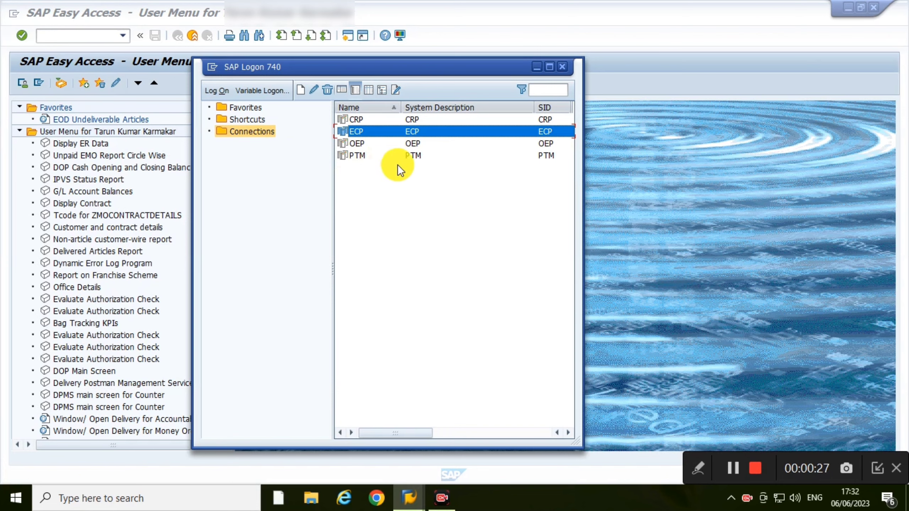
Move SAP Logon aside and start transaction PA30
click(537, 67)
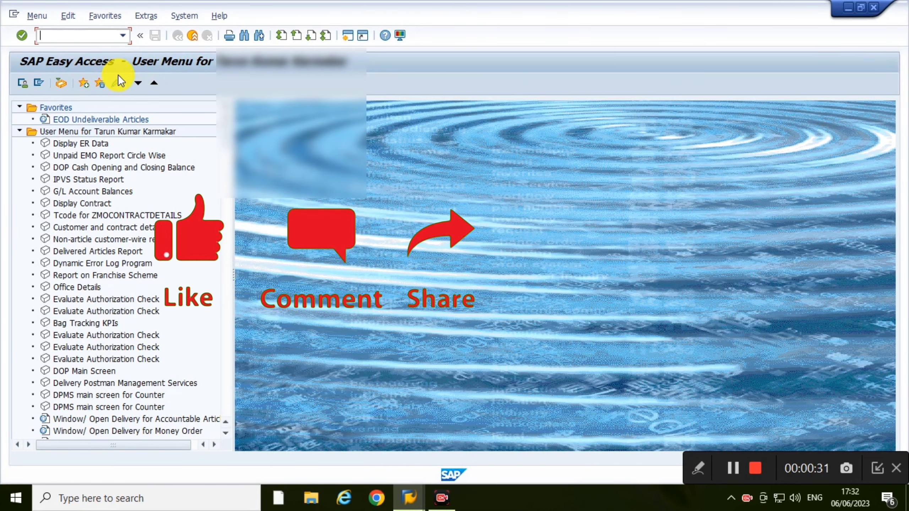
text(PA30)
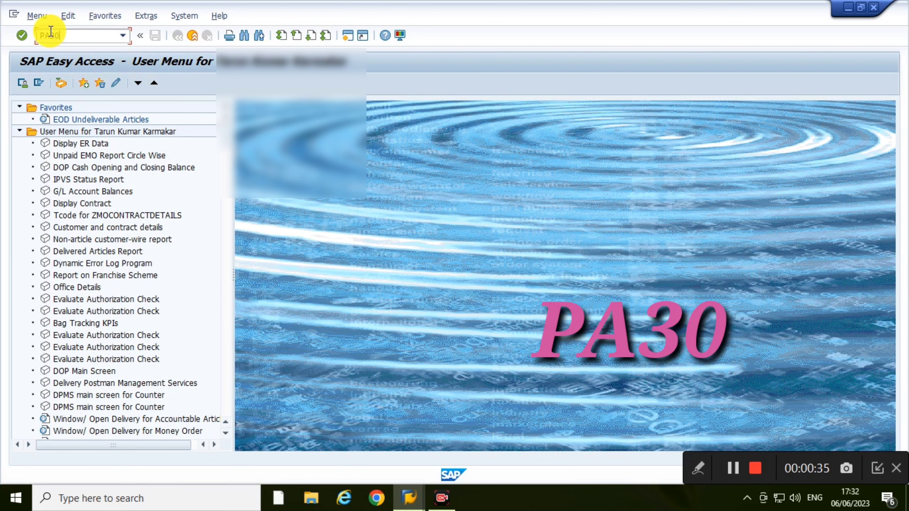
click(22, 36)
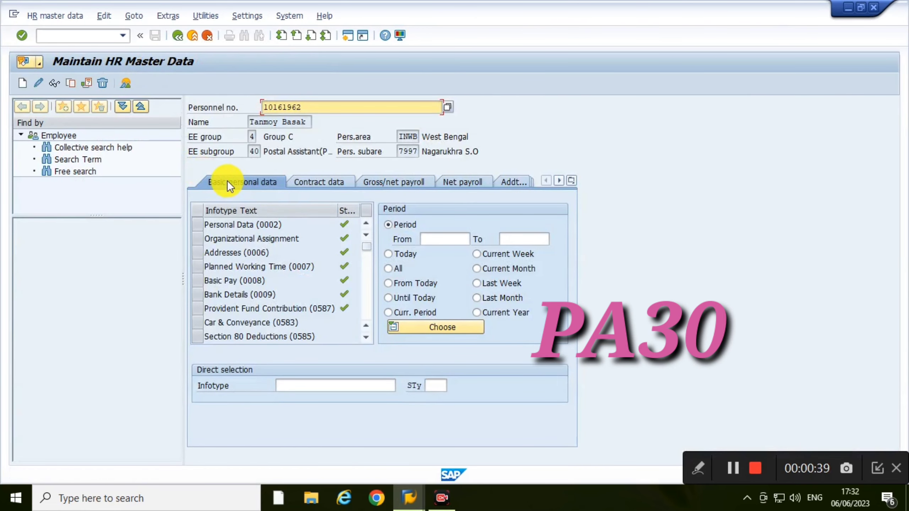
Replace the personnel number with the new employee's number and load their master data
key(Delete)
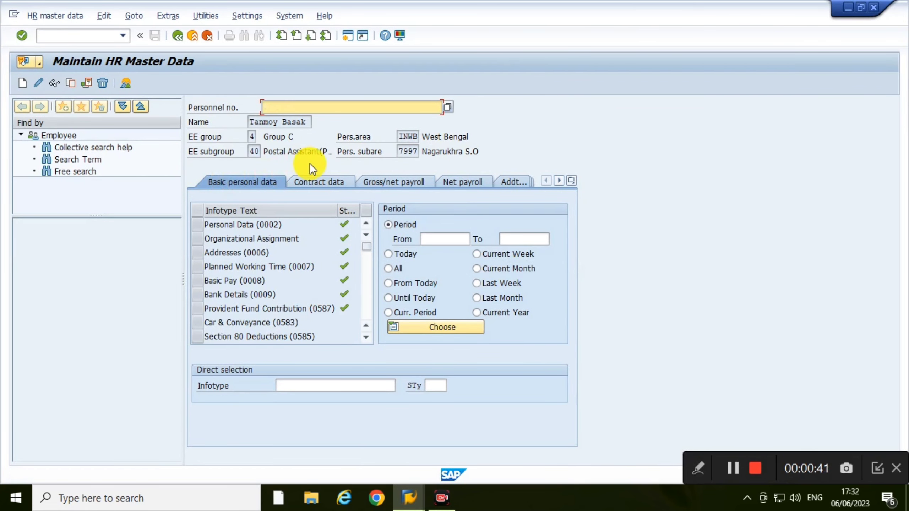
text(10192587)
key(Return)
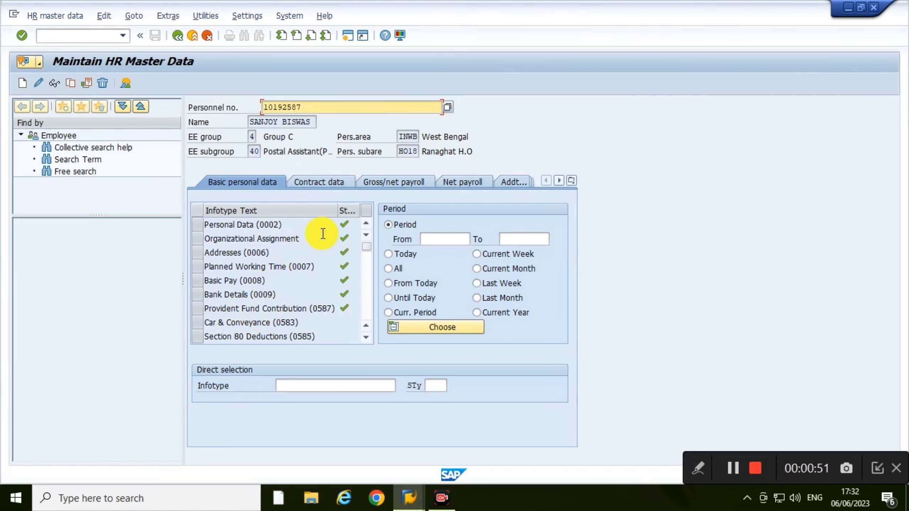
Select the entered personnel number and choose the Personal Data (0002) infotype
drag(304, 108, 250, 108)
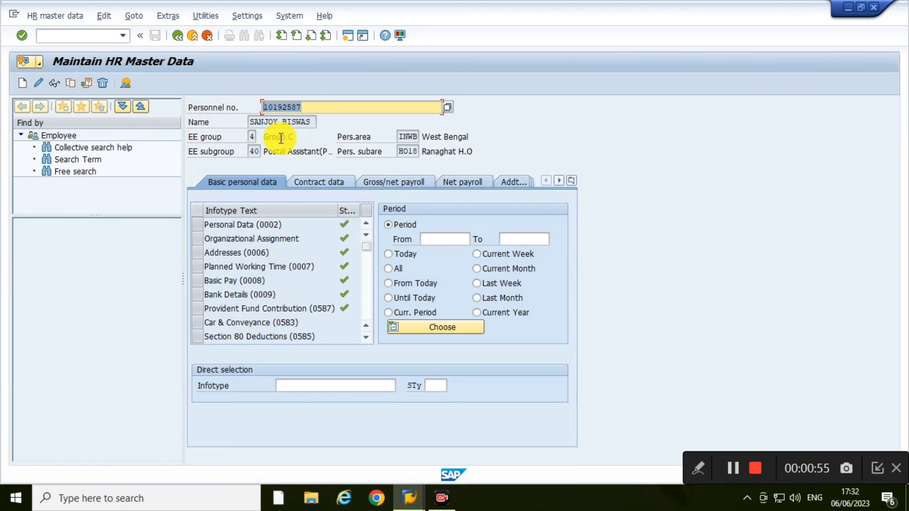
click(315, 107)
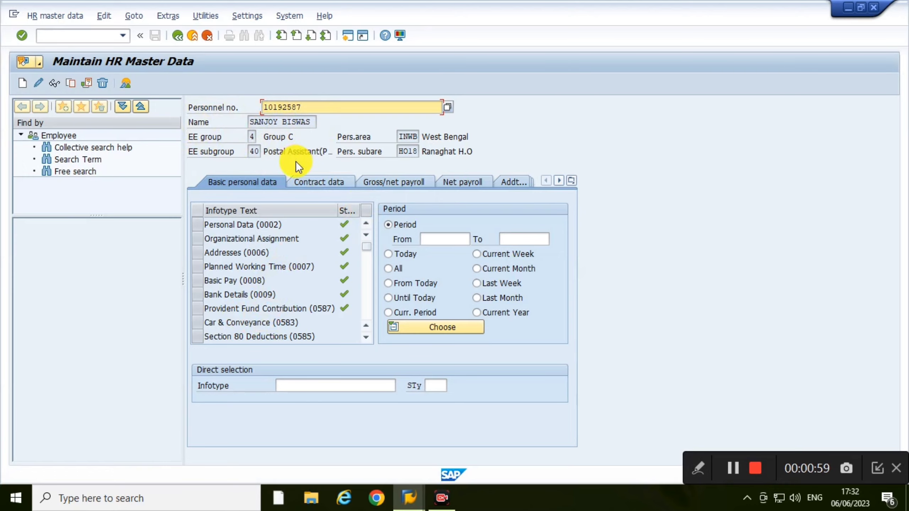
drag(309, 111, 245, 109)
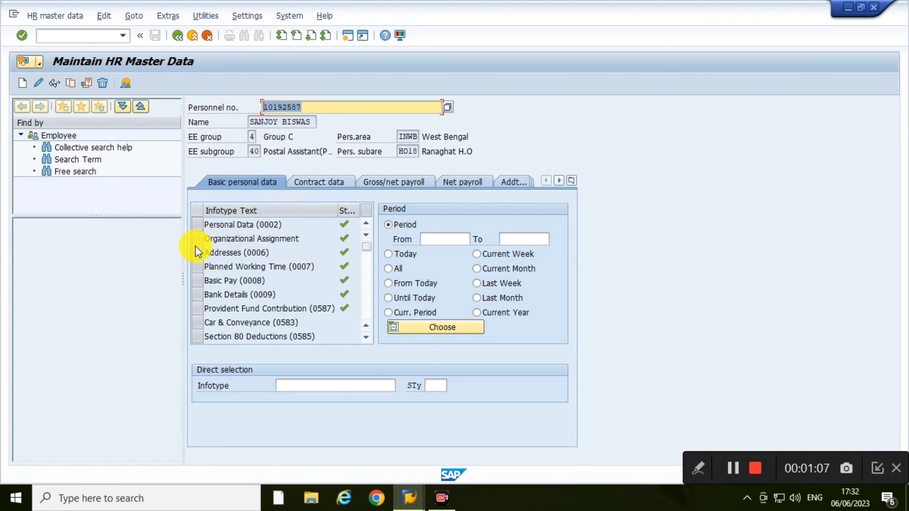
click(198, 226)
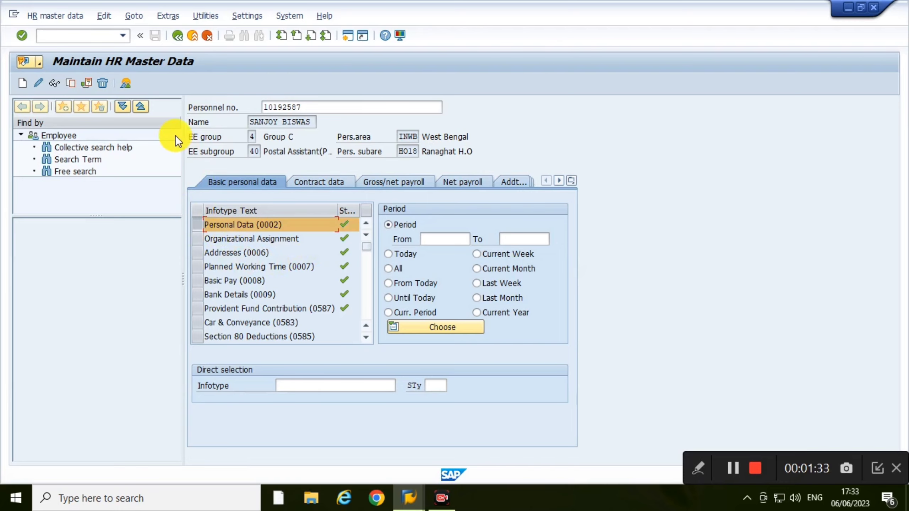
click(124, 83)
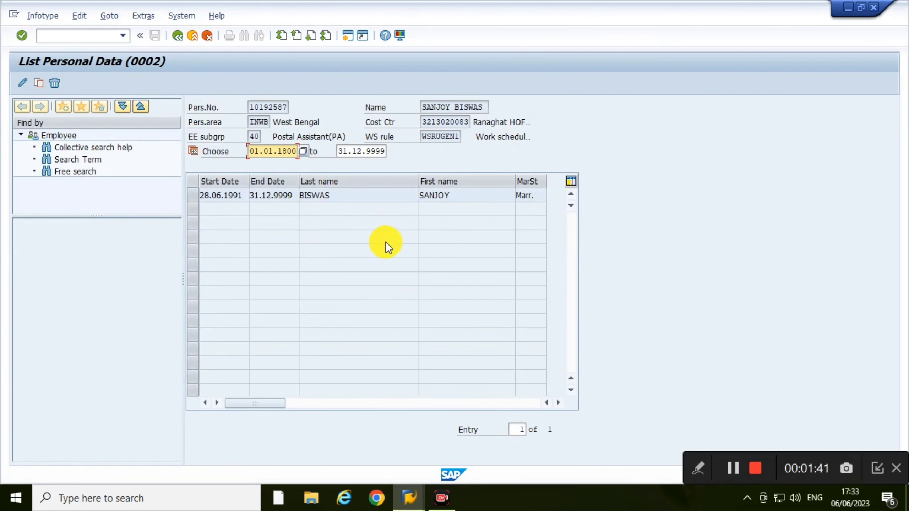
click(195, 196)
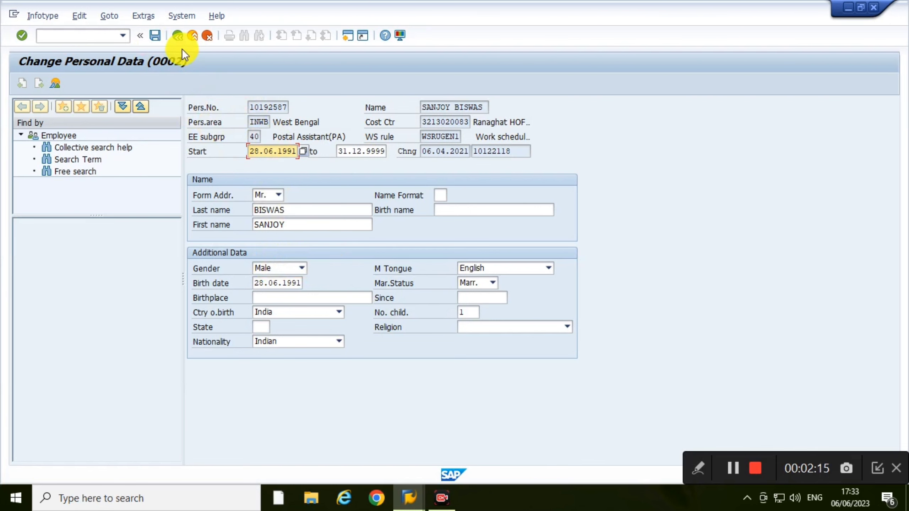
click(178, 37)
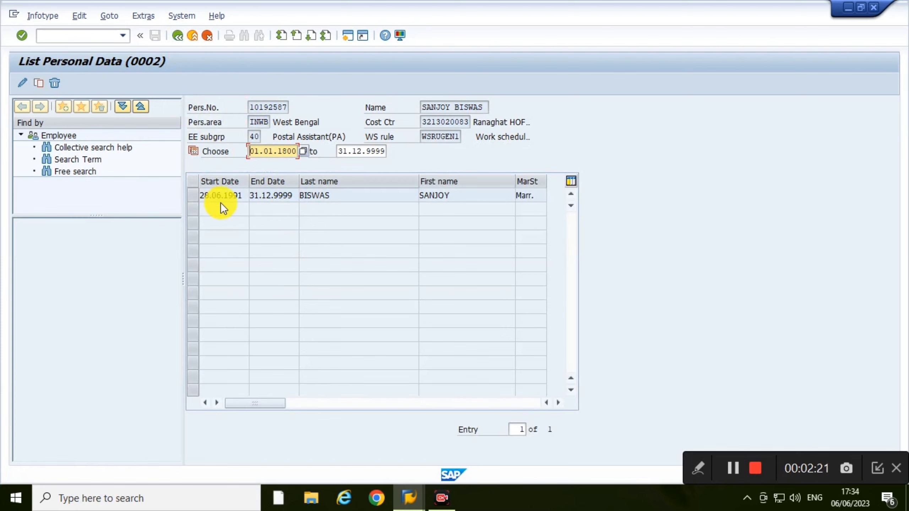
click(195, 197)
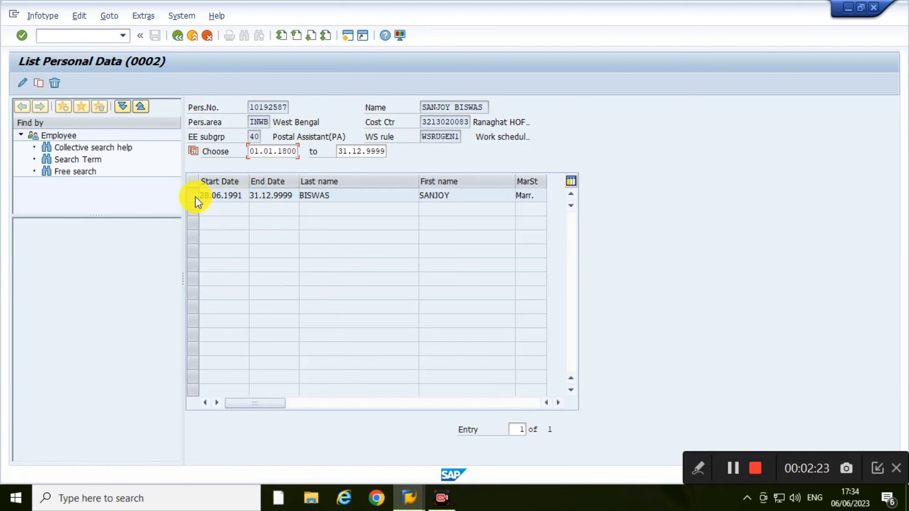
click(39, 84)
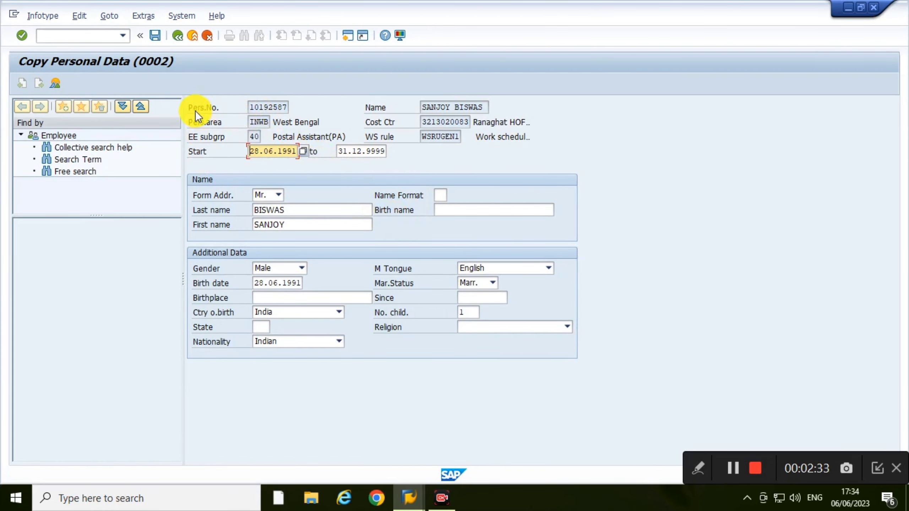
click(178, 35)
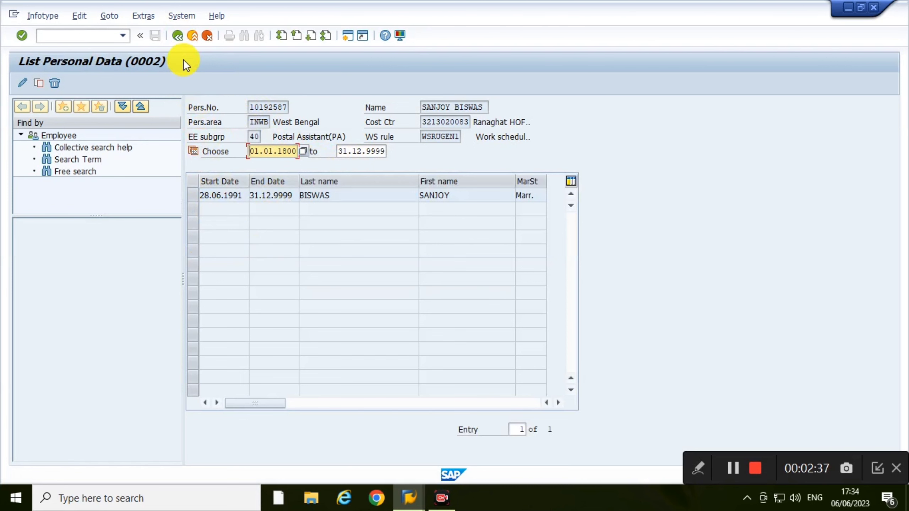
click(176, 38)
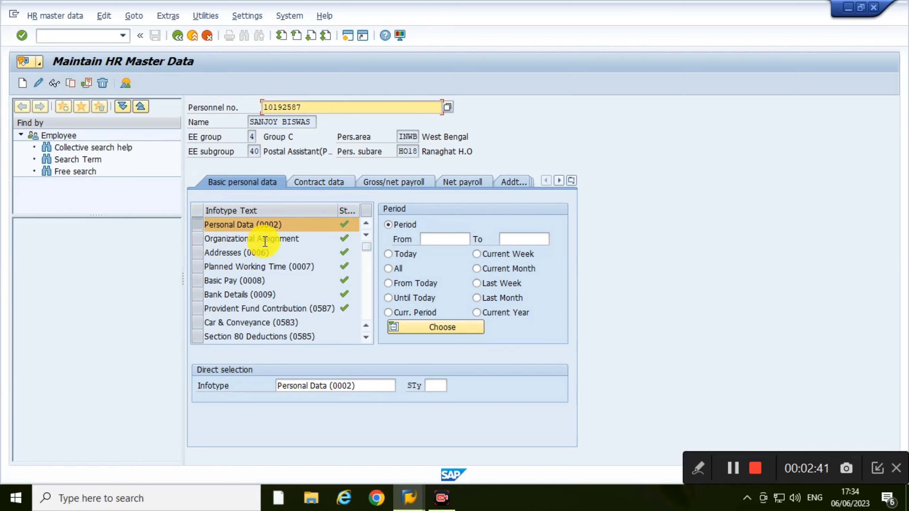
List all of the employee's Organizational Assignment records
click(208, 243)
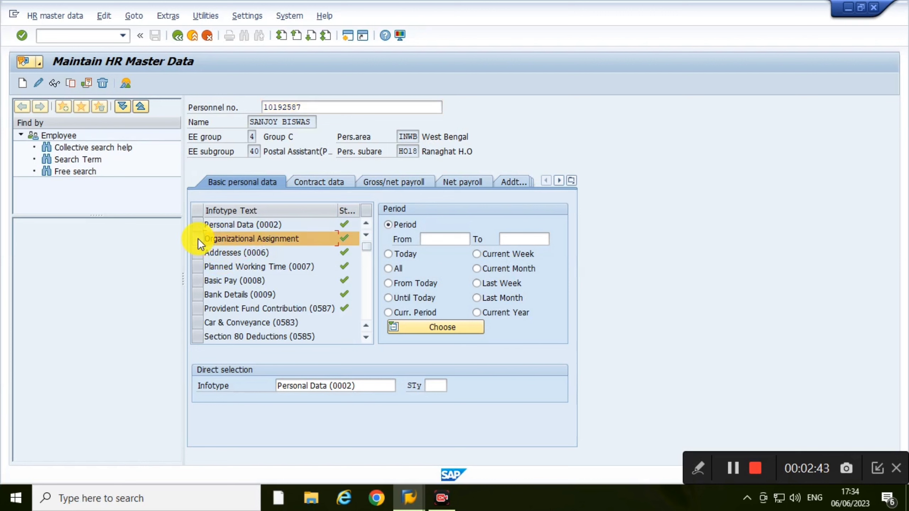
click(200, 240)
click(127, 82)
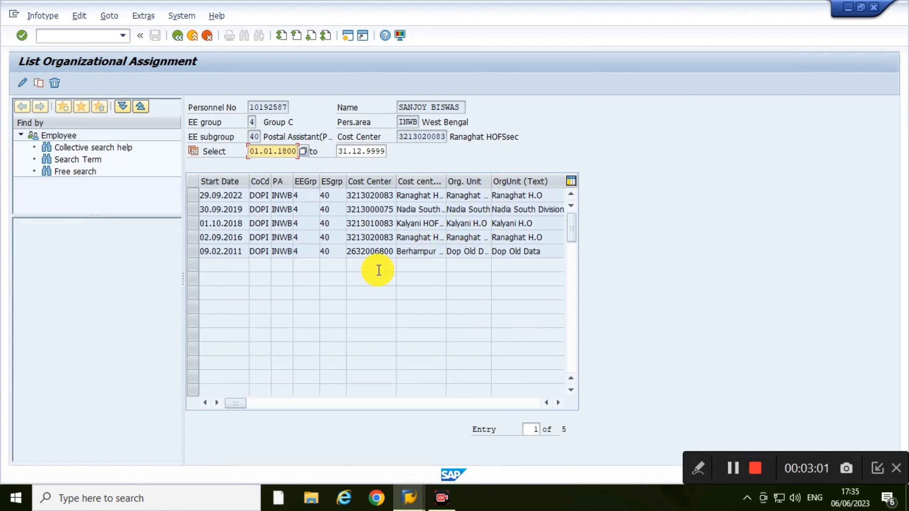
Open the 29.09.2022 assignment record, then return to the list
click(206, 252)
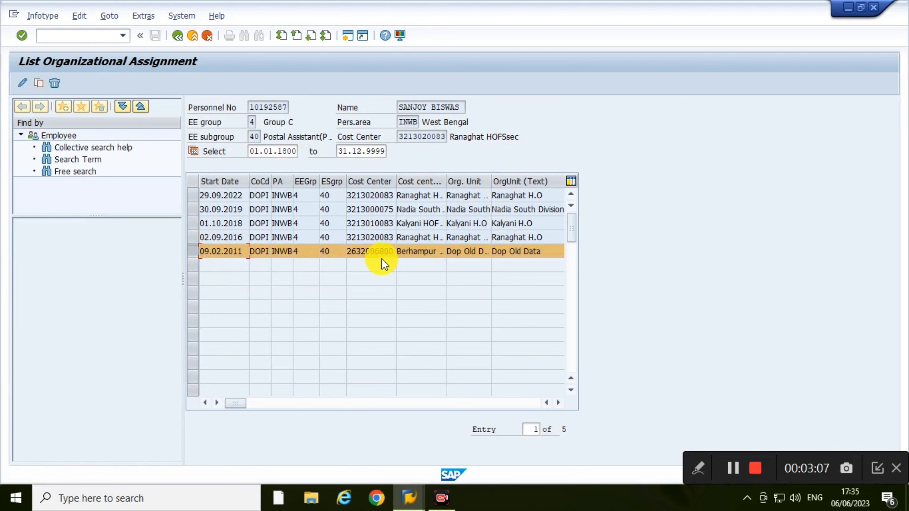
click(196, 195)
click(21, 84)
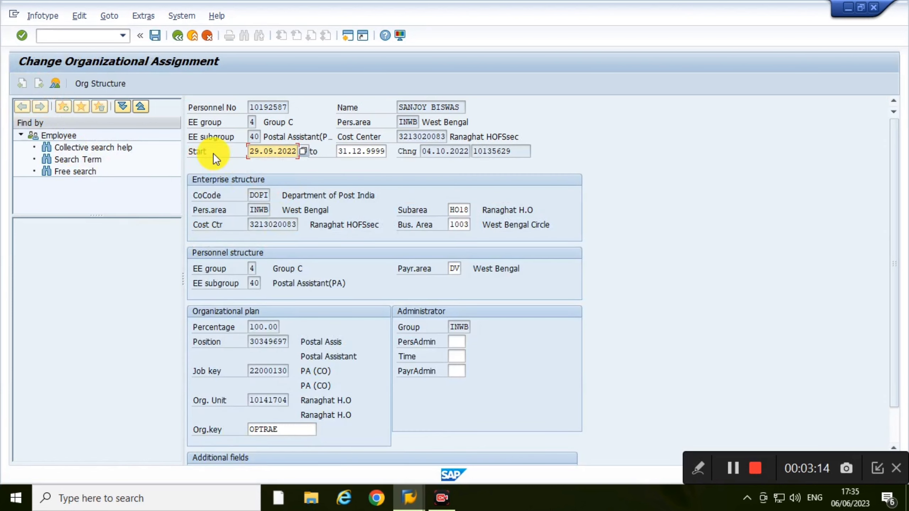
click(178, 36)
Open and review the 09.02.2011 assignment record, then return to the list
click(196, 250)
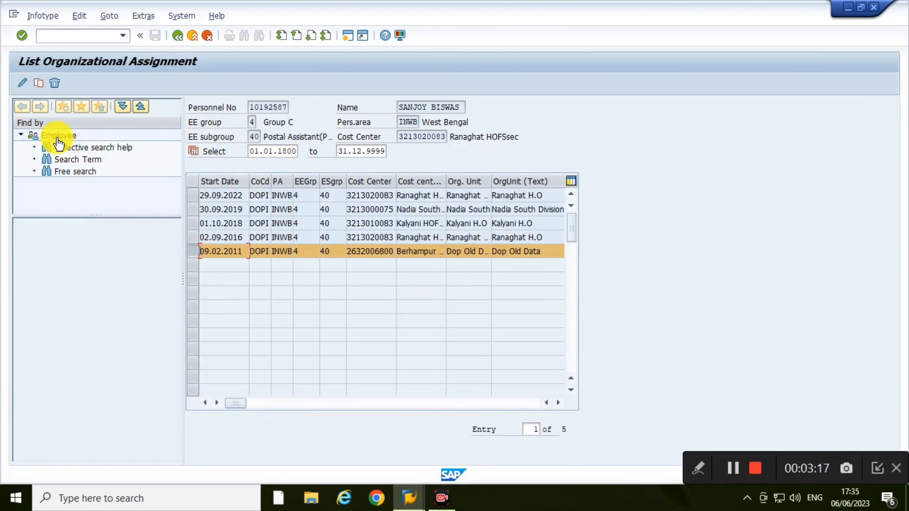
click(22, 83)
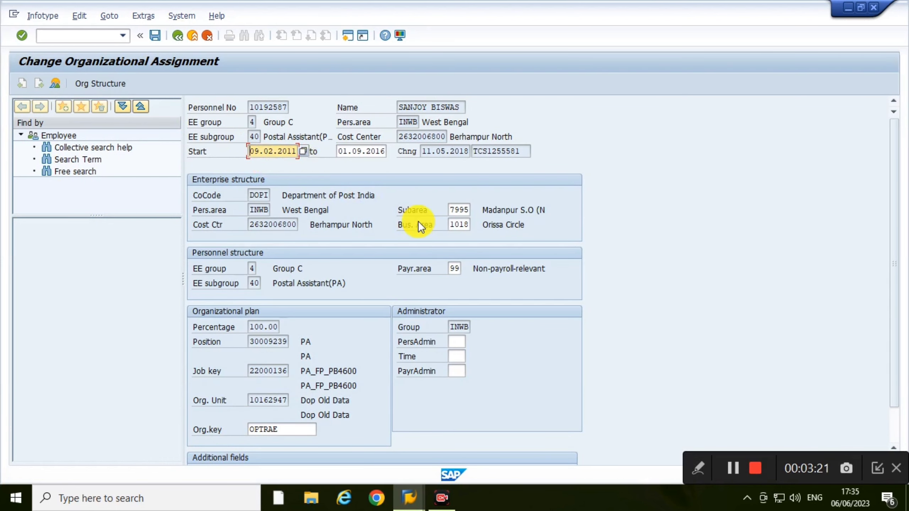
scroll(379, 231, down, 1)
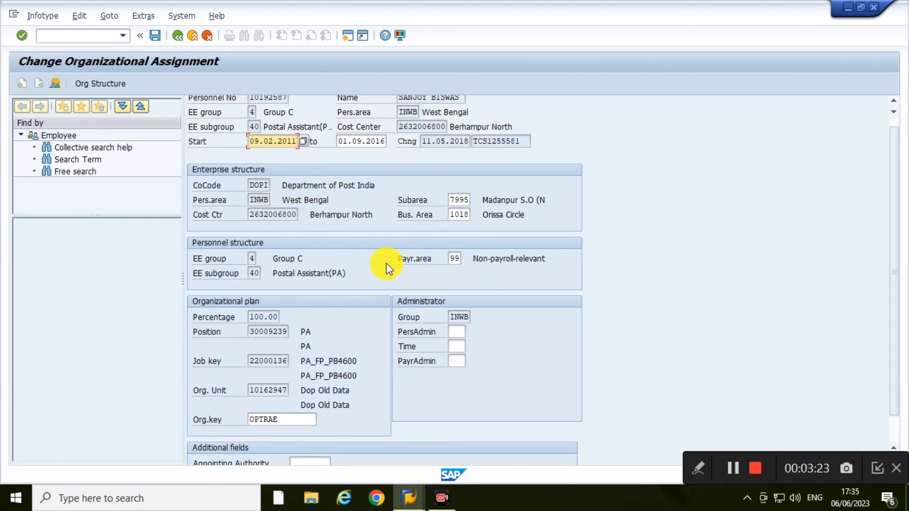
scroll(351, 245, down, 3)
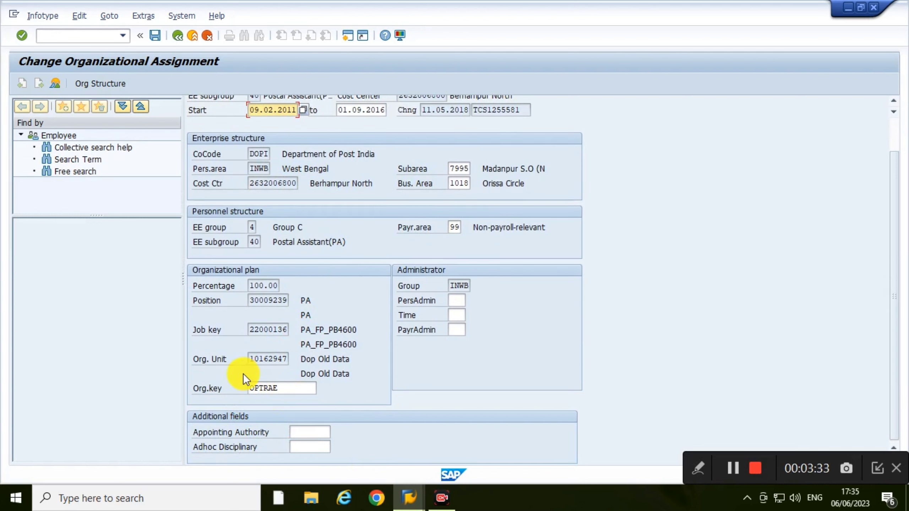
scroll(254, 364, up, 3)
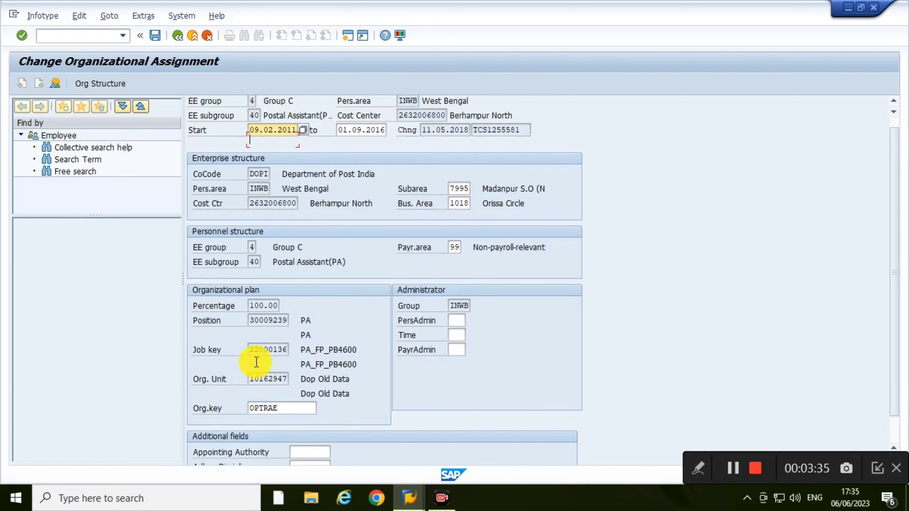
click(178, 36)
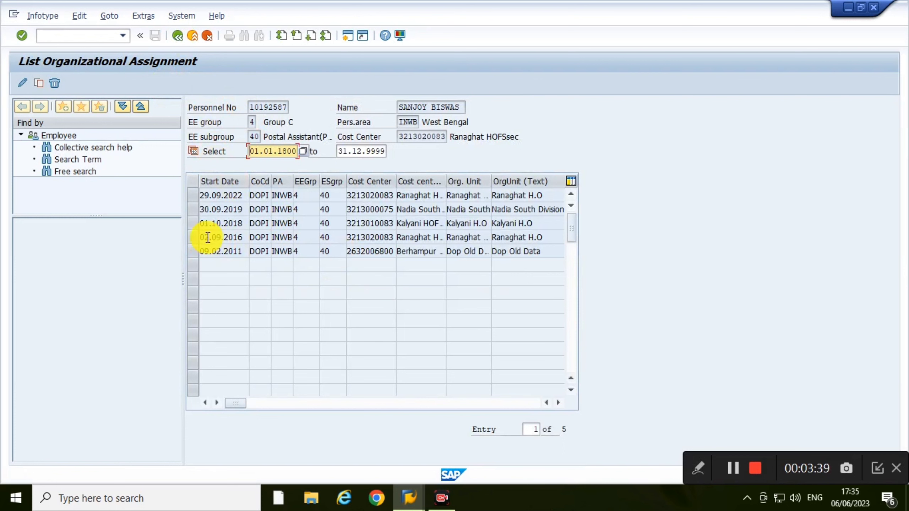
Review the 02.09.2016 assignment record, then go back to the HR master data overview
click(192, 237)
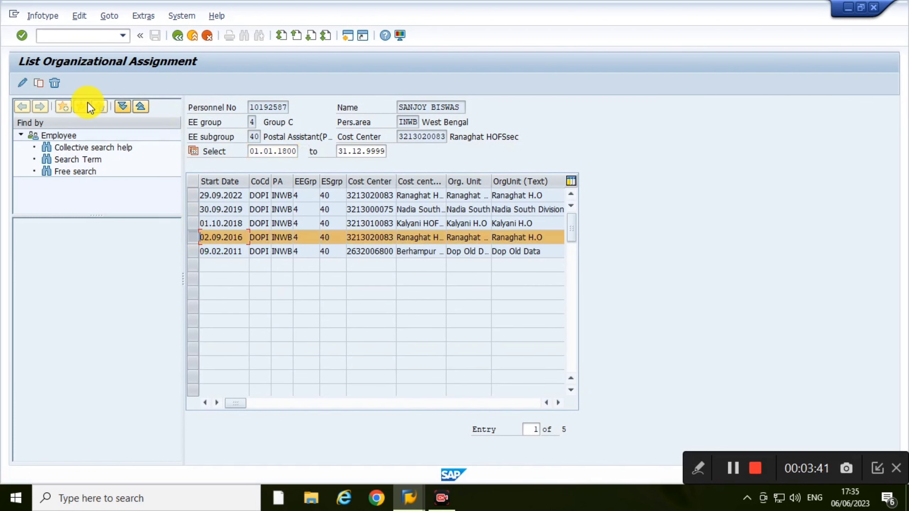
click(20, 85)
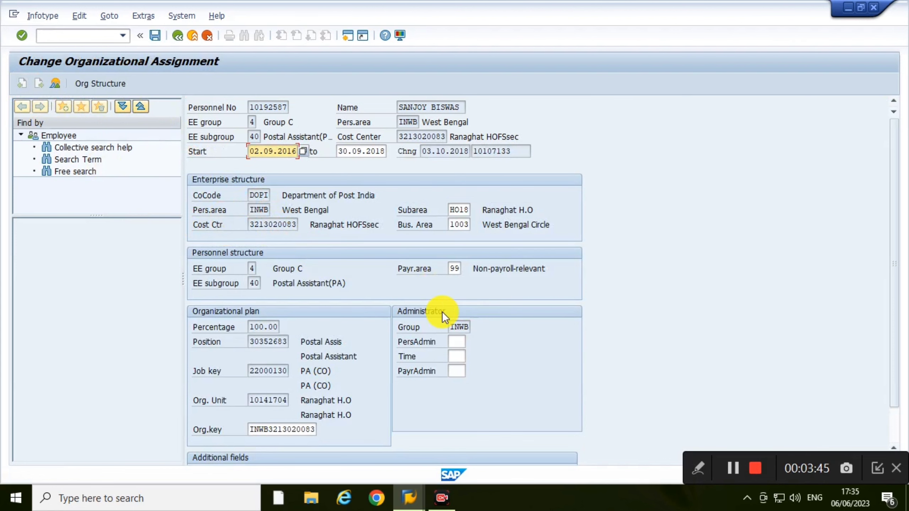
scroll(407, 330, down, 3)
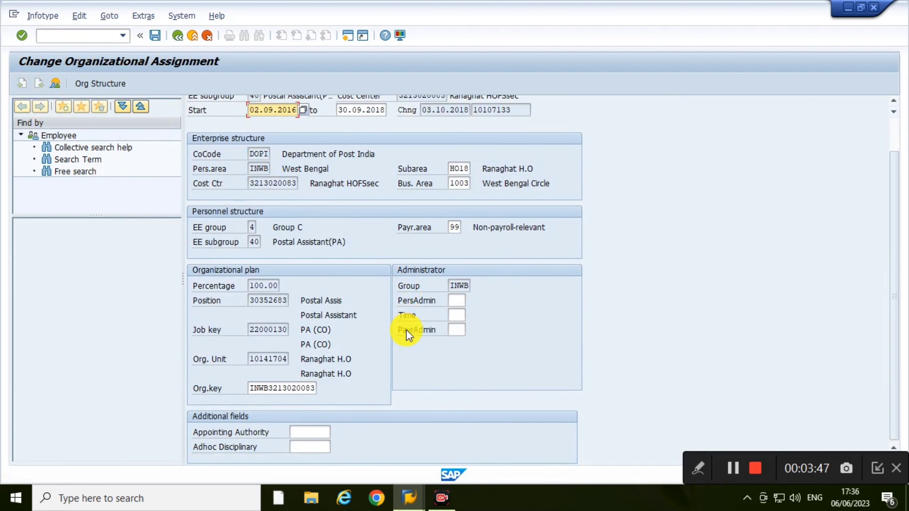
scroll(406, 330, up, 2)
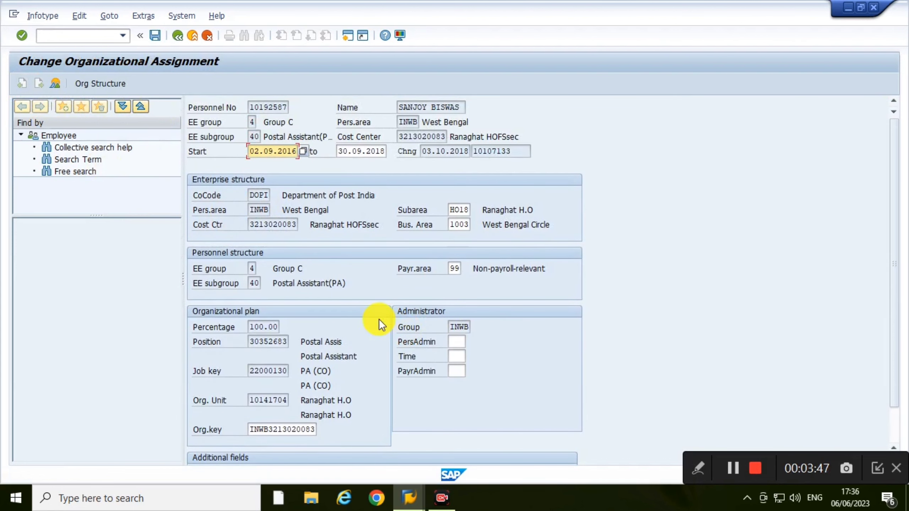
click(178, 35)
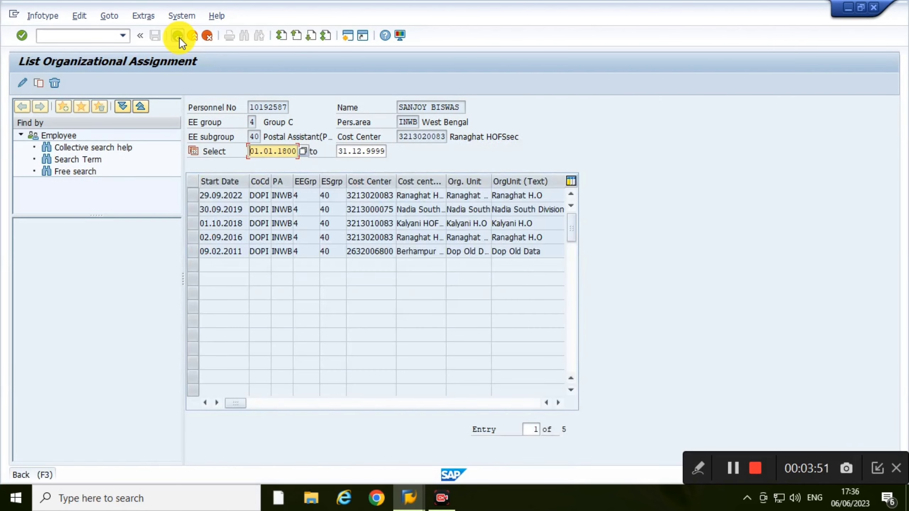
click(179, 37)
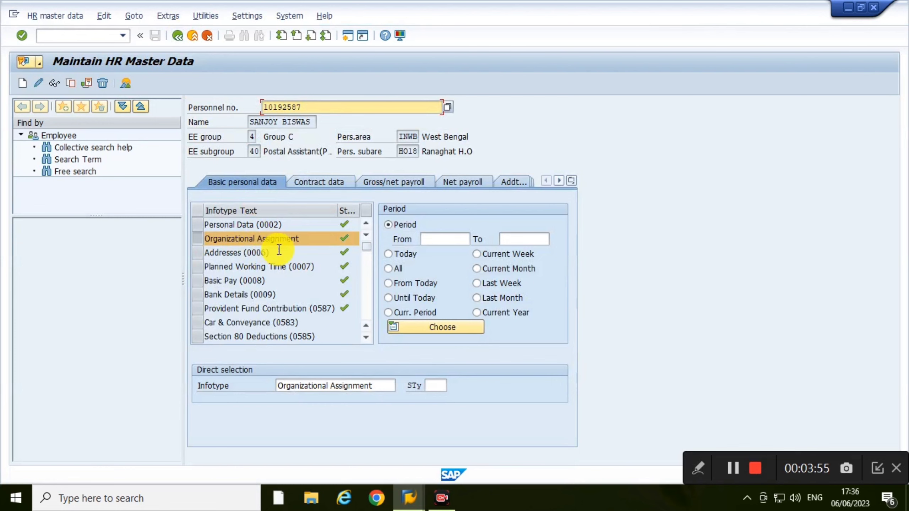
click(197, 252)
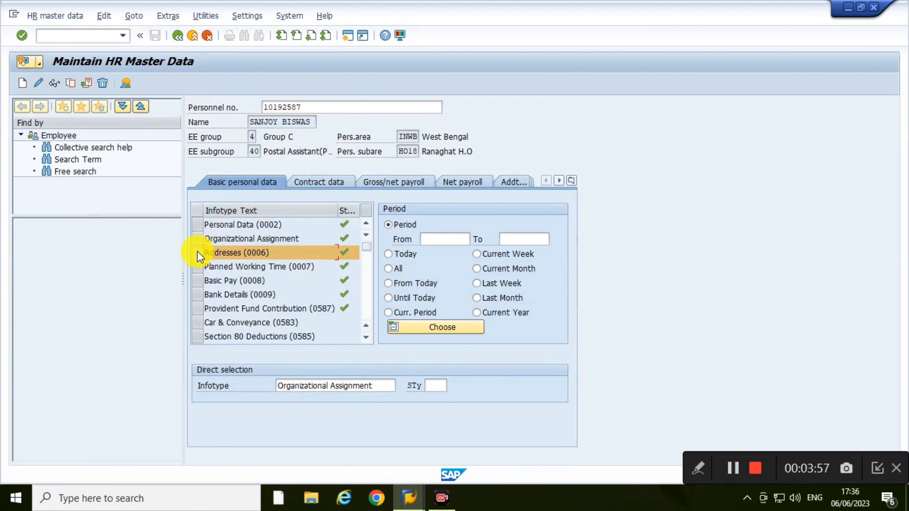
click(126, 82)
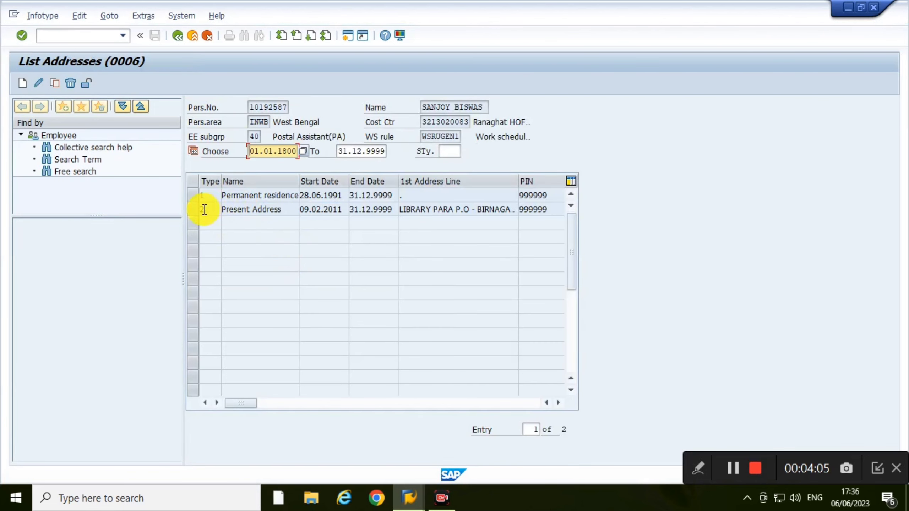
click(191, 209)
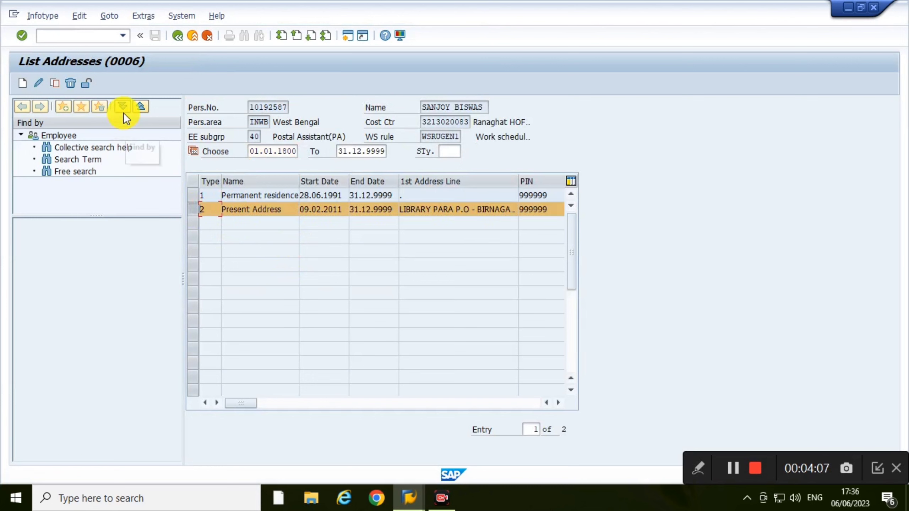
click(40, 83)
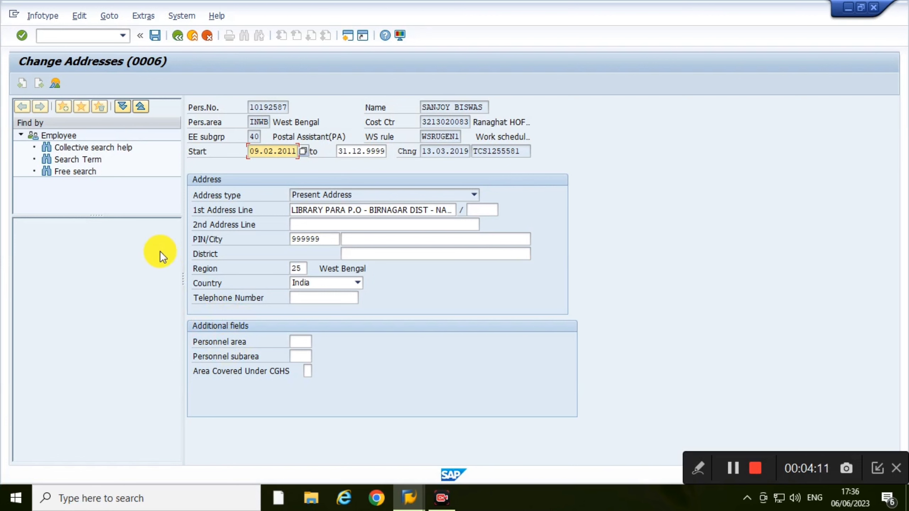
click(176, 36)
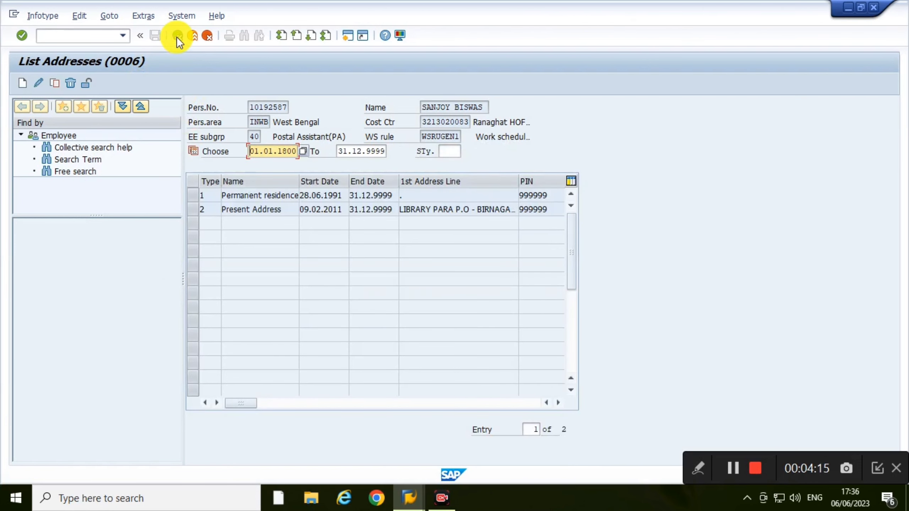
click(176, 37)
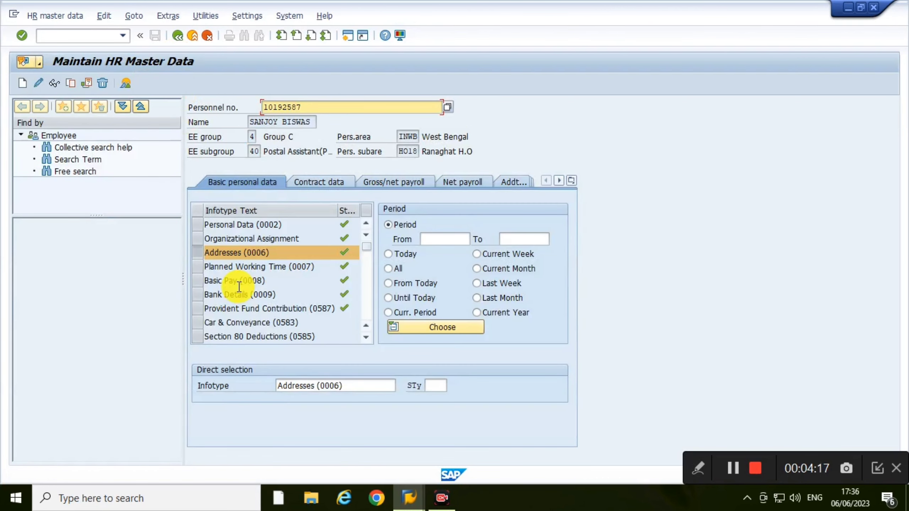
click(198, 269)
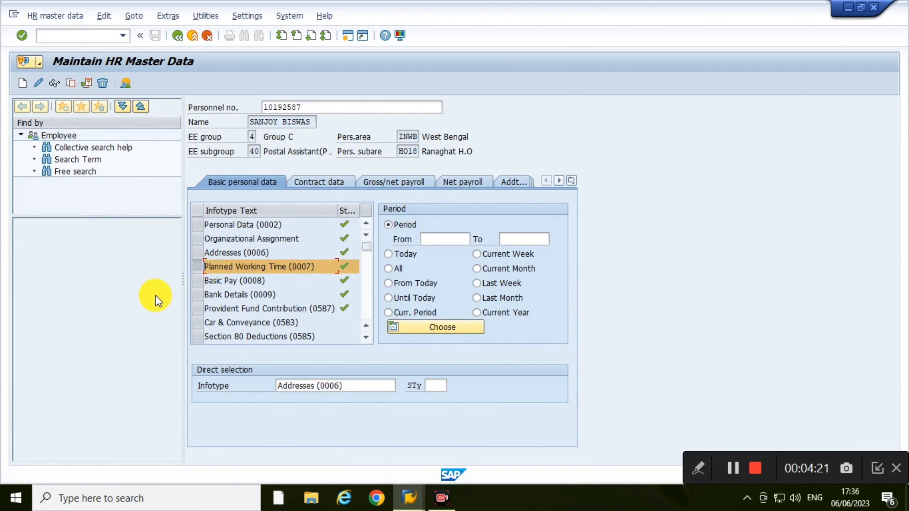
List the Planned Working Time records and widen the WS rule column
click(128, 83)
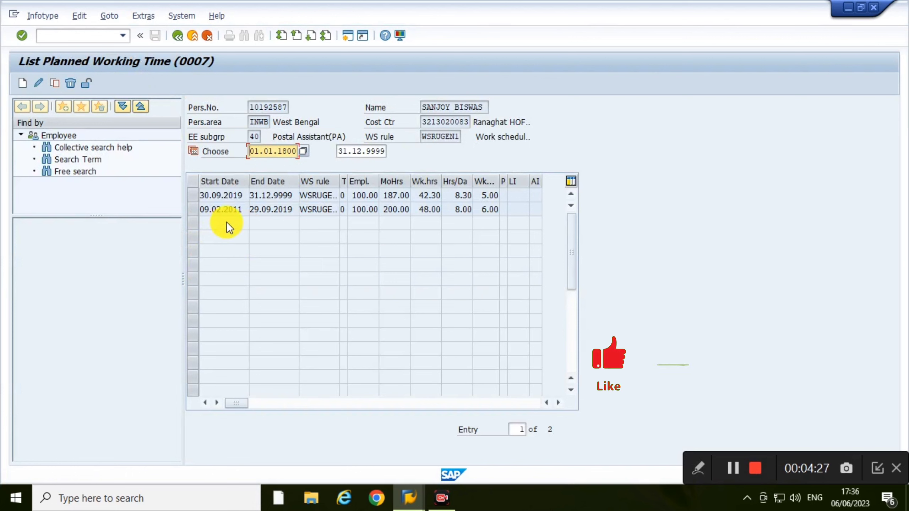
click(190, 209)
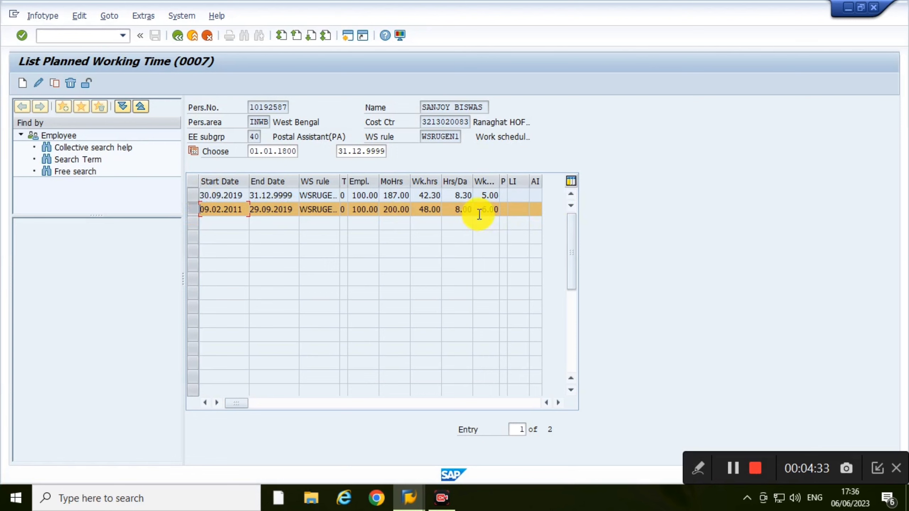
click(193, 195)
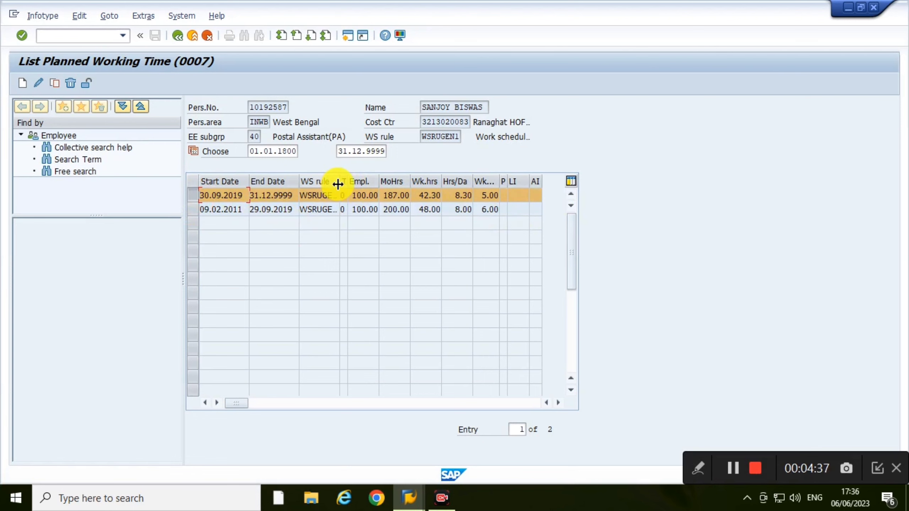
drag(338, 184, 372, 183)
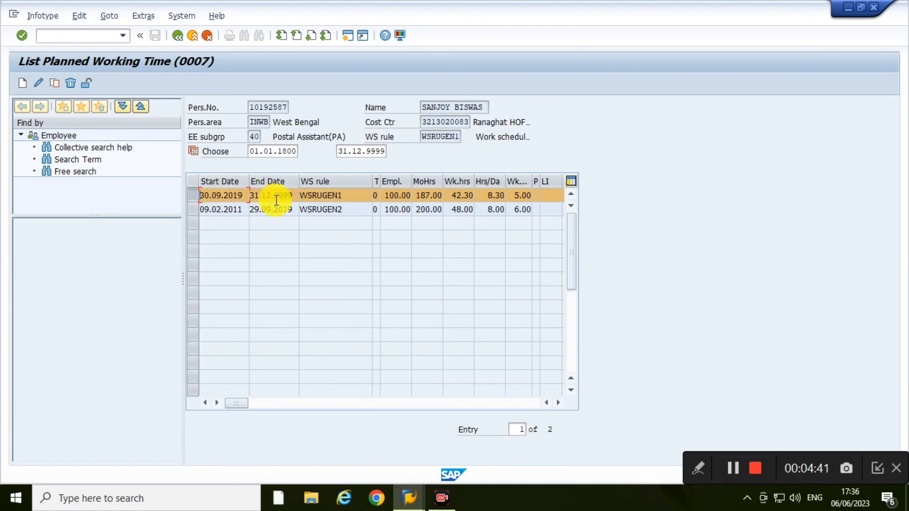
Open the 30.09.2019 WSRUGEN1 working time record, return, and create a copy of it
click(187, 212)
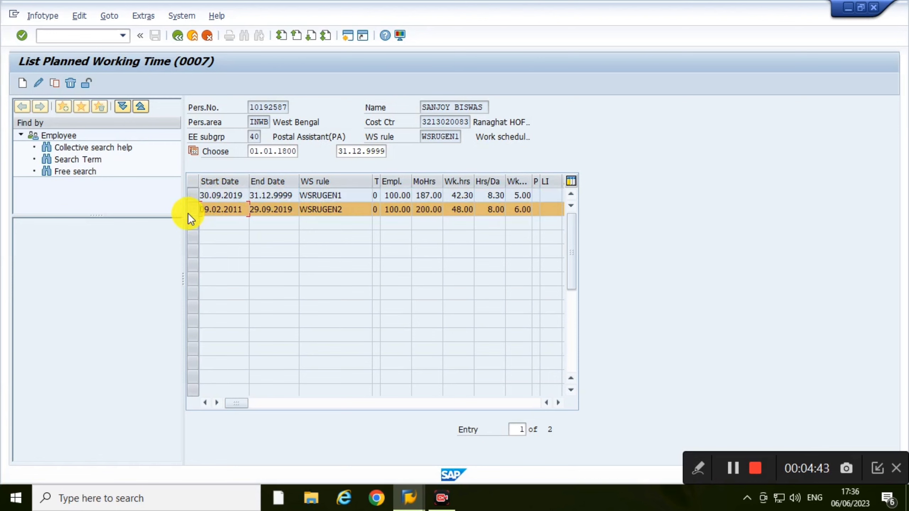
click(193, 196)
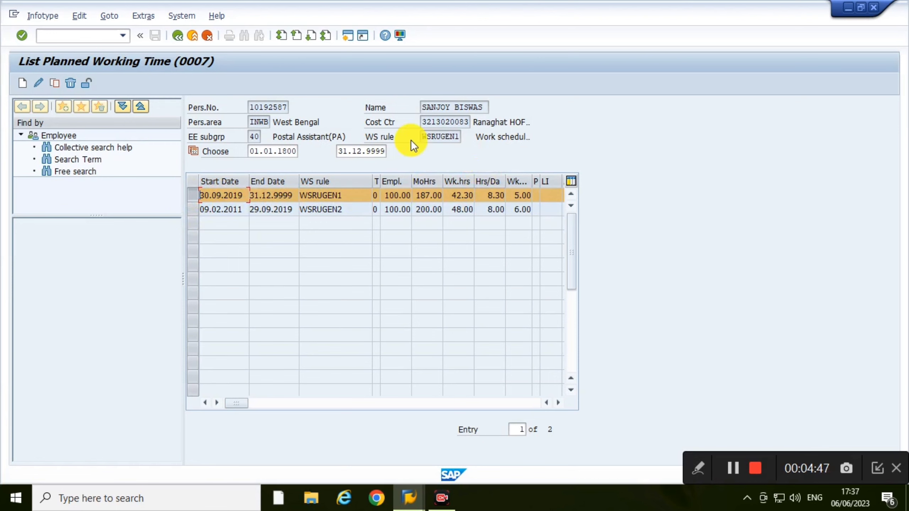
click(39, 82)
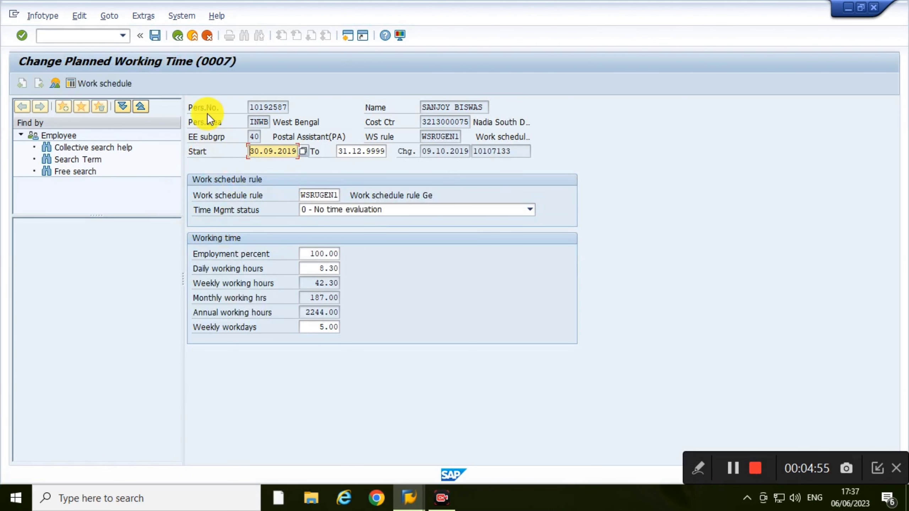
click(178, 36)
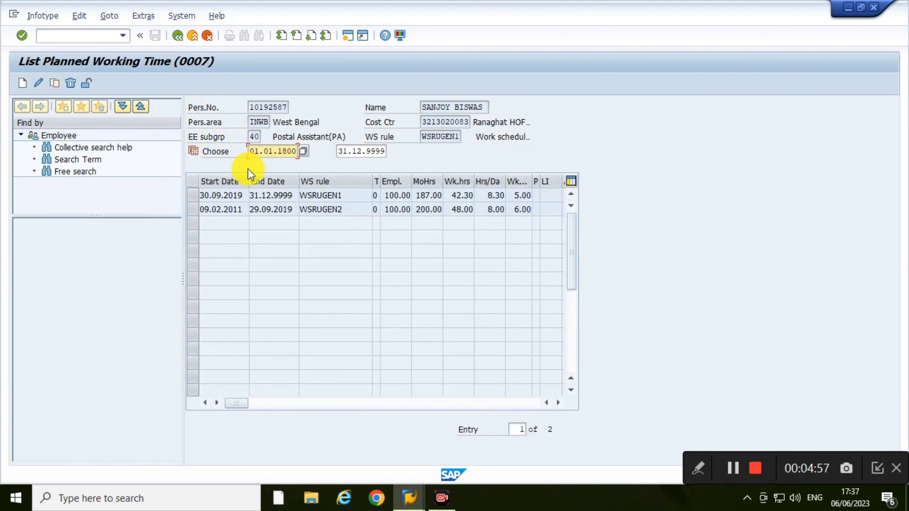
click(191, 193)
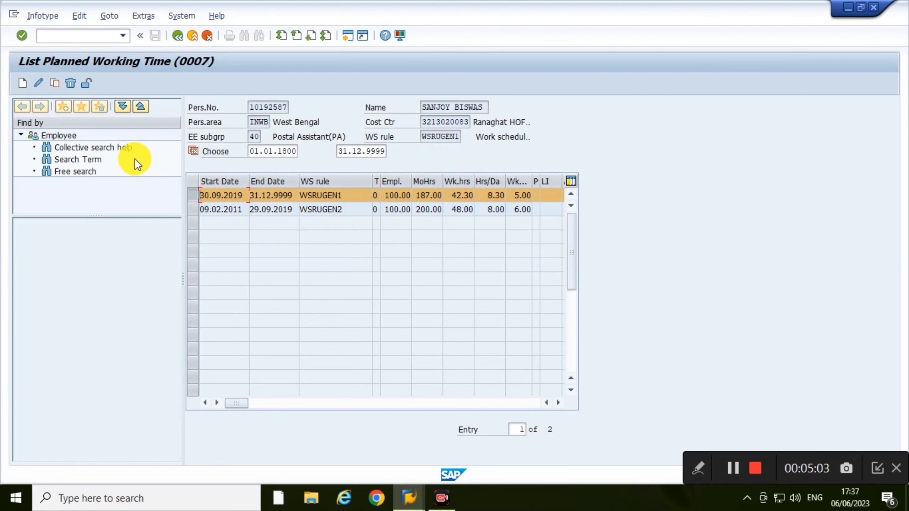
click(55, 83)
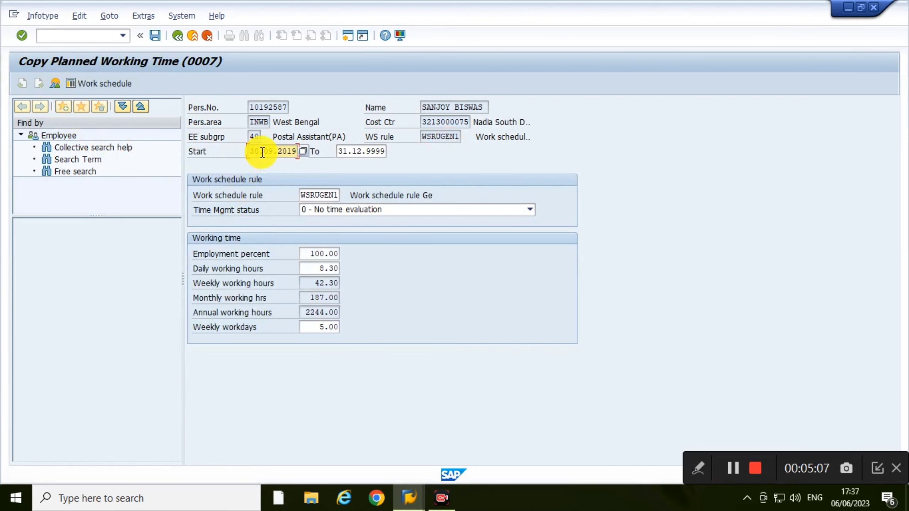
click(334, 197)
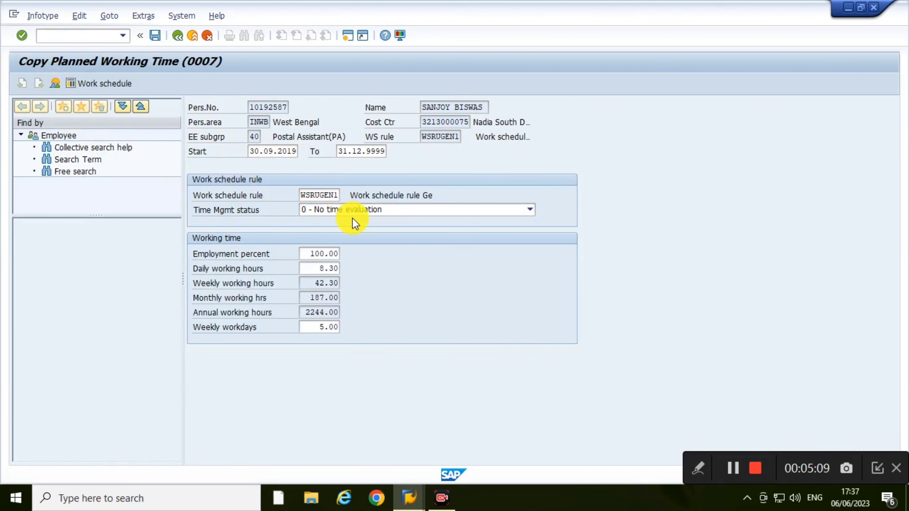
key(F4)
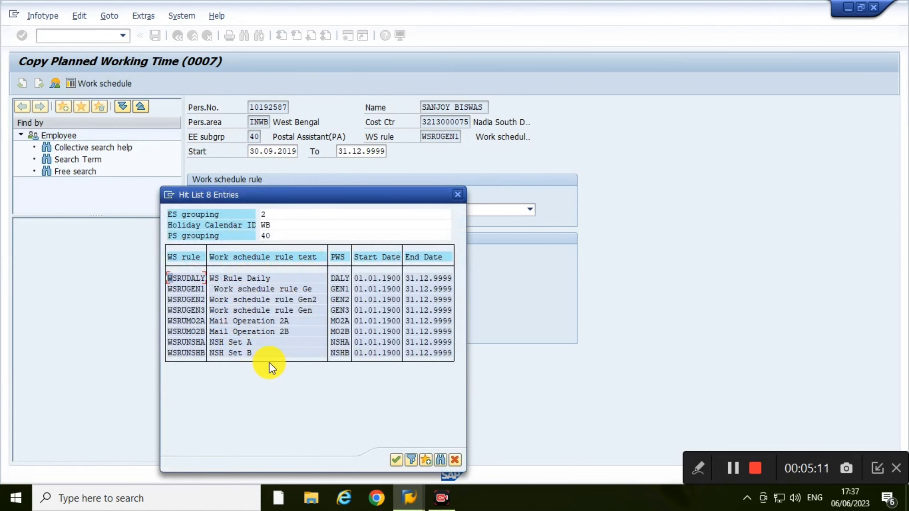
double_click(296, 301)
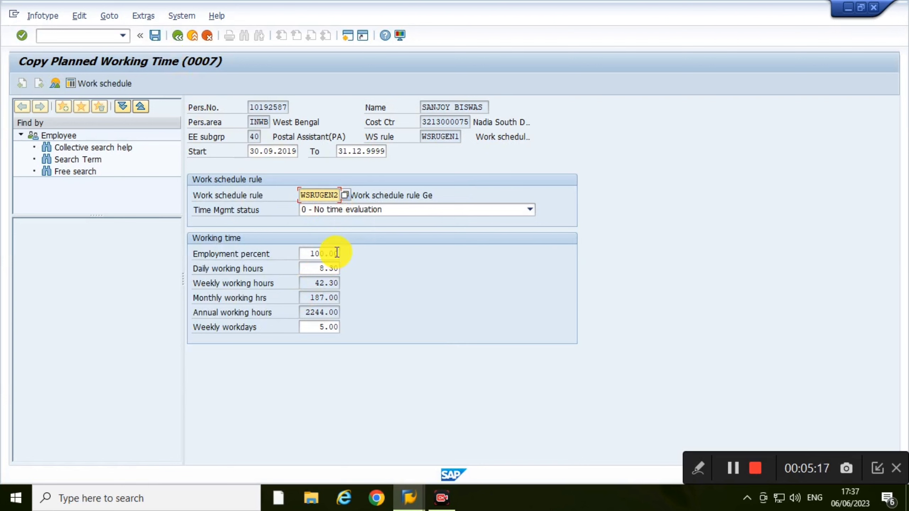
click(178, 35)
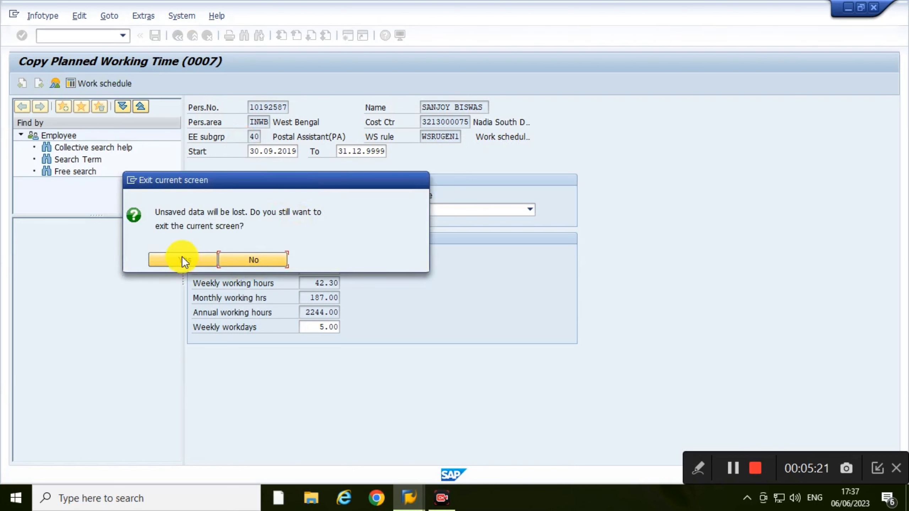
click(197, 261)
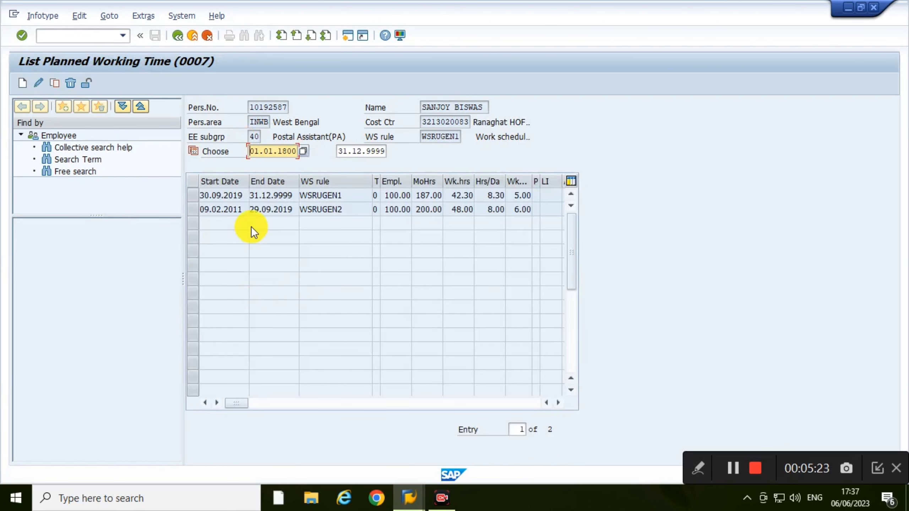
Return to the overview, list Basic Pay (0008), and select the 01.01.2023 pay record
click(178, 36)
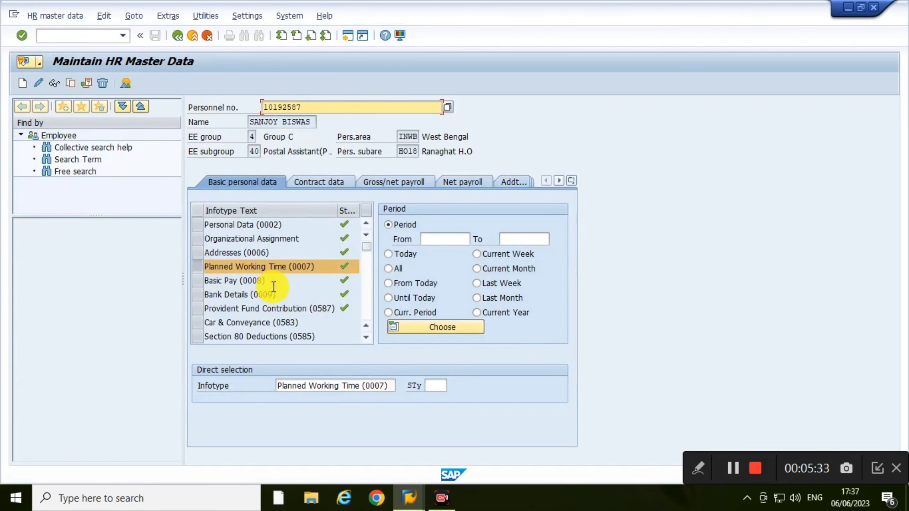
click(197, 283)
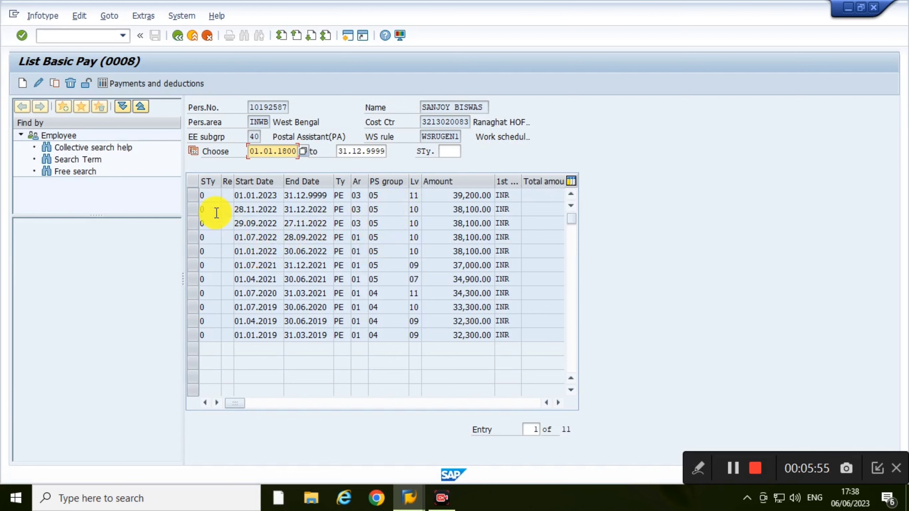
click(193, 197)
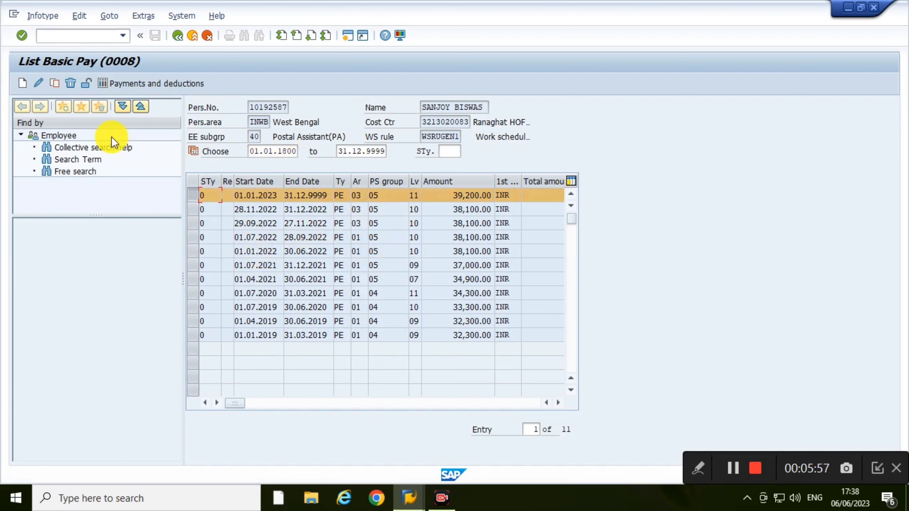
Copy the 01.01.2023 pay record, leave it unsaved, widen the Lv column, and go back
click(54, 85)
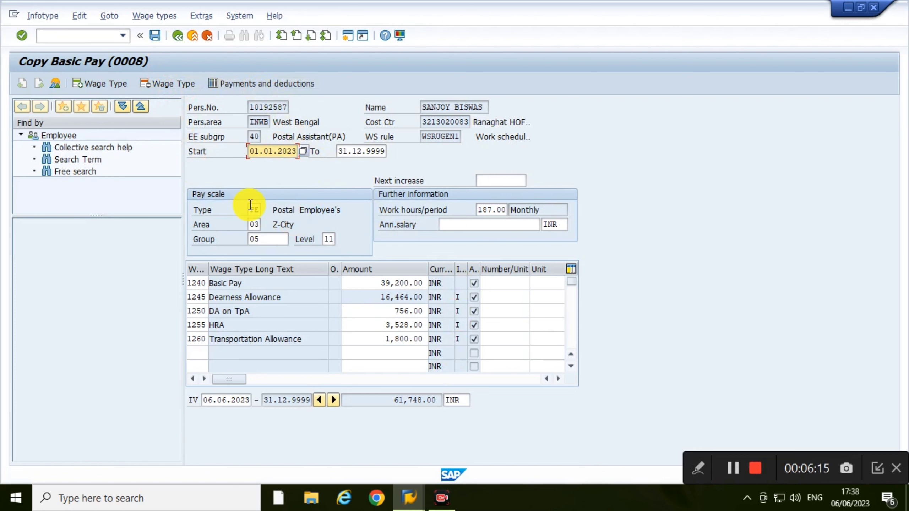
click(178, 34)
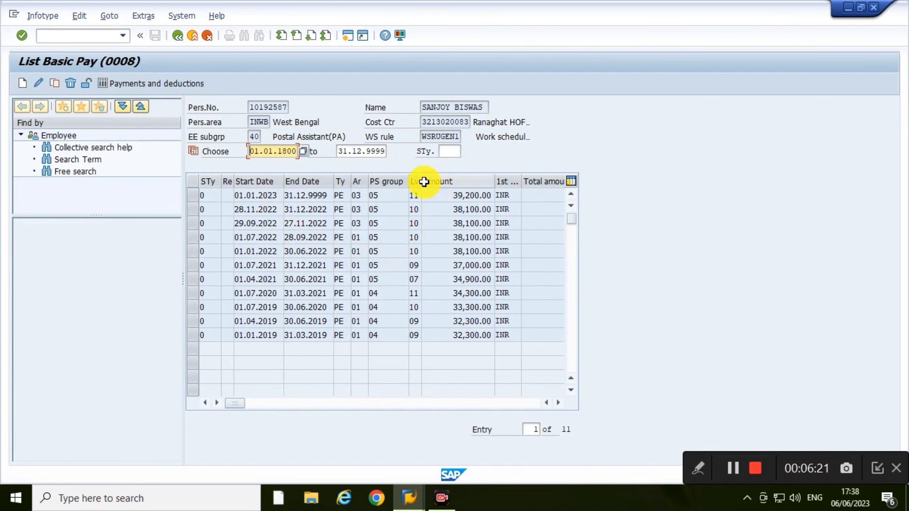
drag(421, 182, 441, 182)
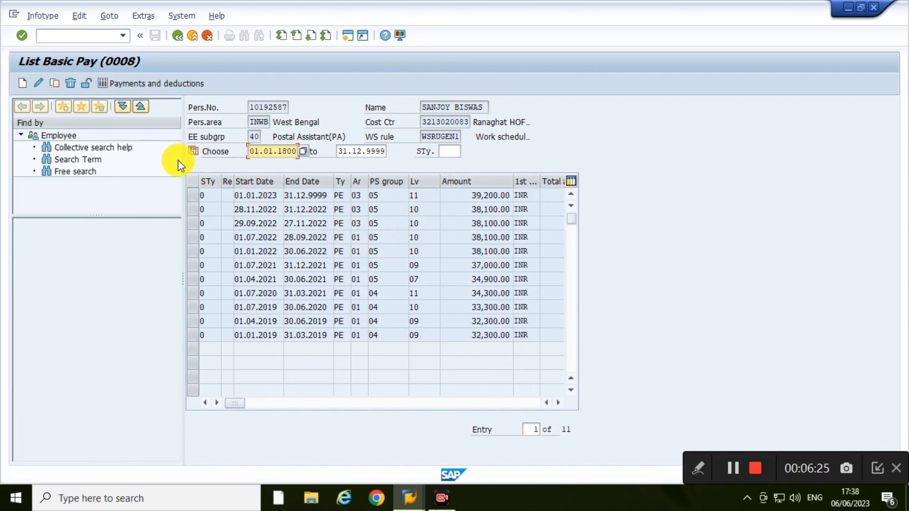
click(385, 197)
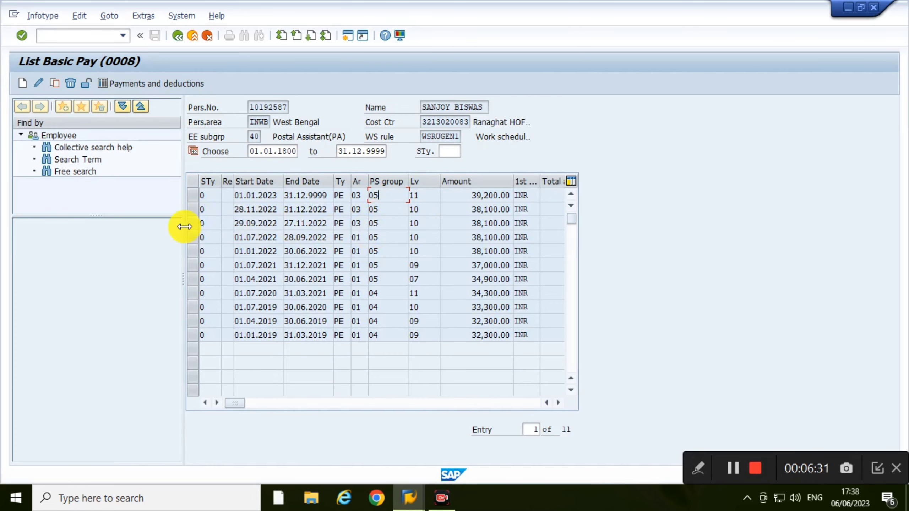
click(178, 36)
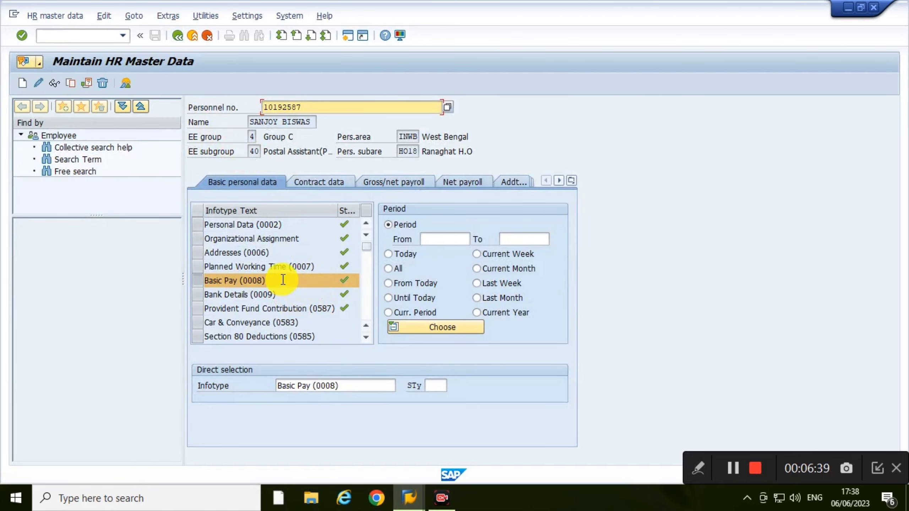
Review the 01.01.2019 and 01.10.2022 Bank Details (0009) records, then go back
click(198, 295)
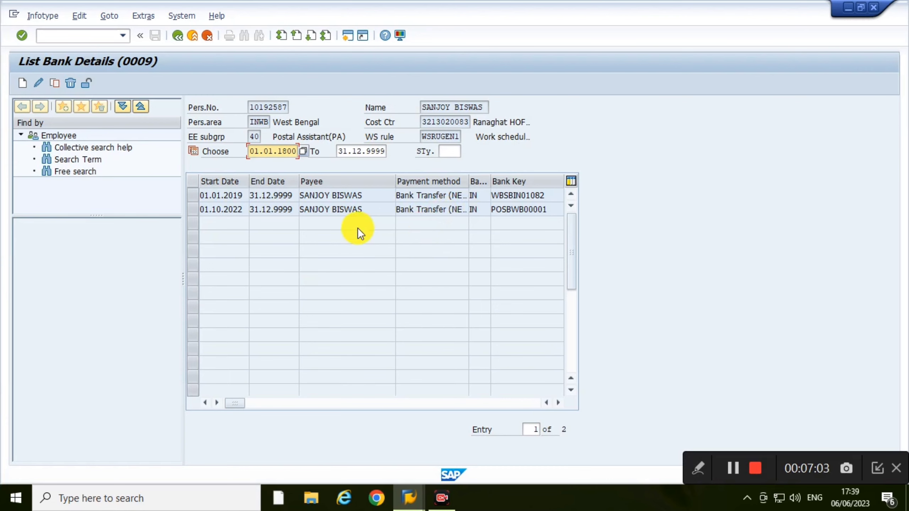
click(193, 195)
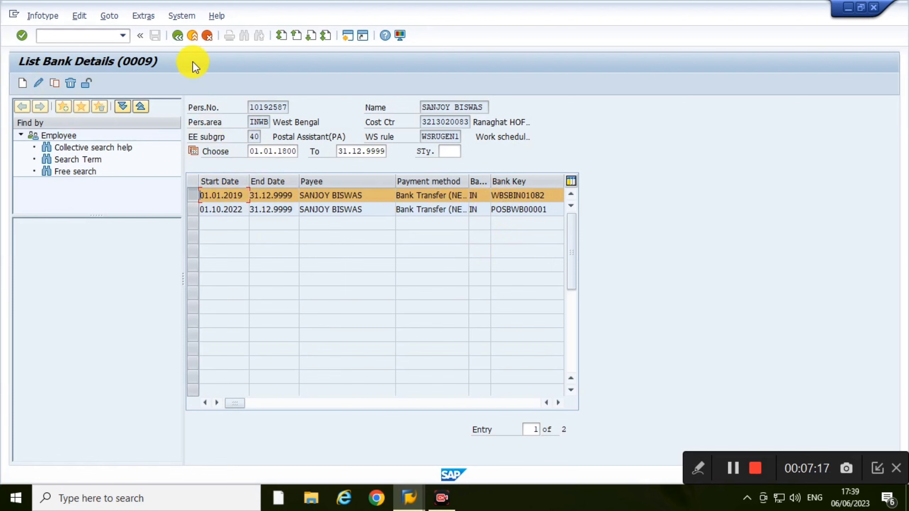
click(179, 39)
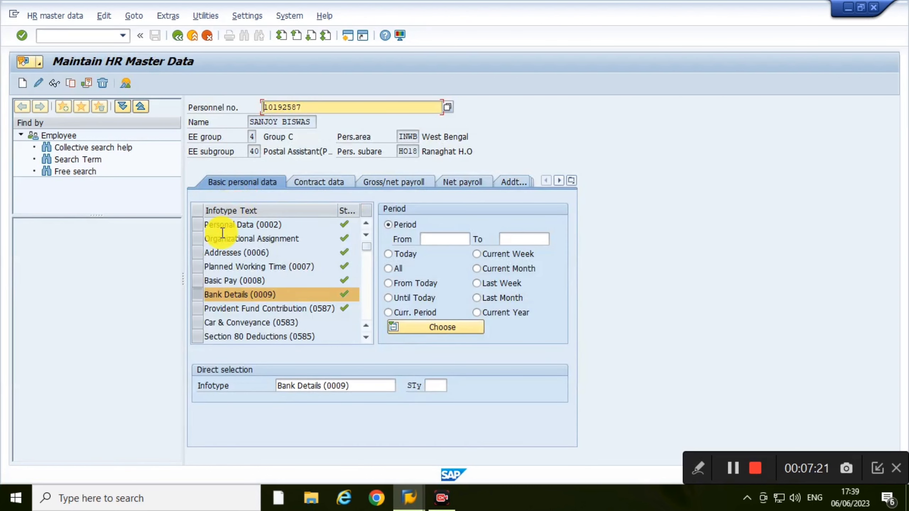
List the 01.01.2019 and 01.04.2019 Provident Fund Contribution (0587) records, then go back
click(193, 309)
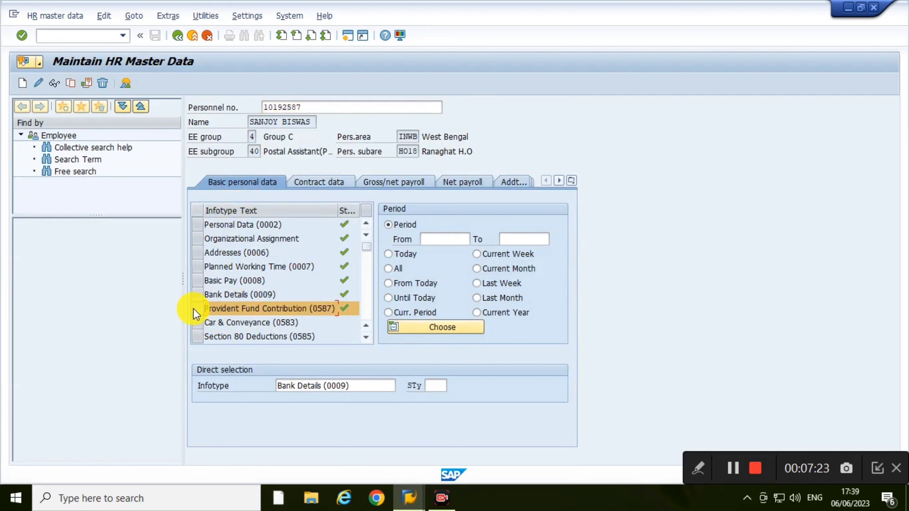
click(128, 85)
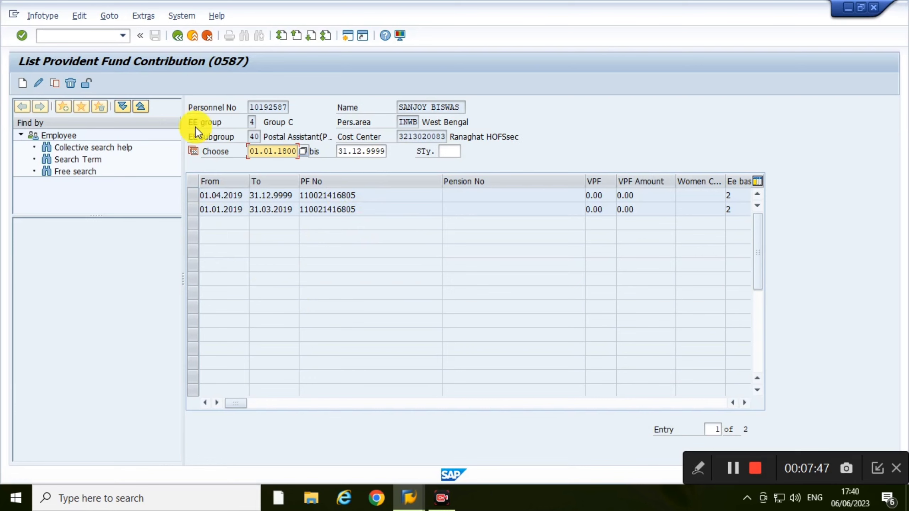
click(178, 36)
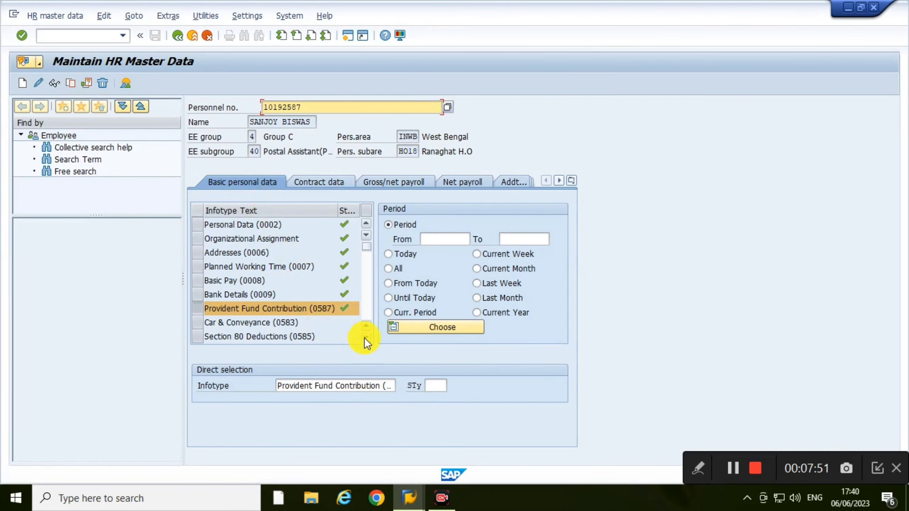
Scroll the infotype table, select Personal IDs, and list its six records
click(365, 338)
scroll(321, 321, down, 1)
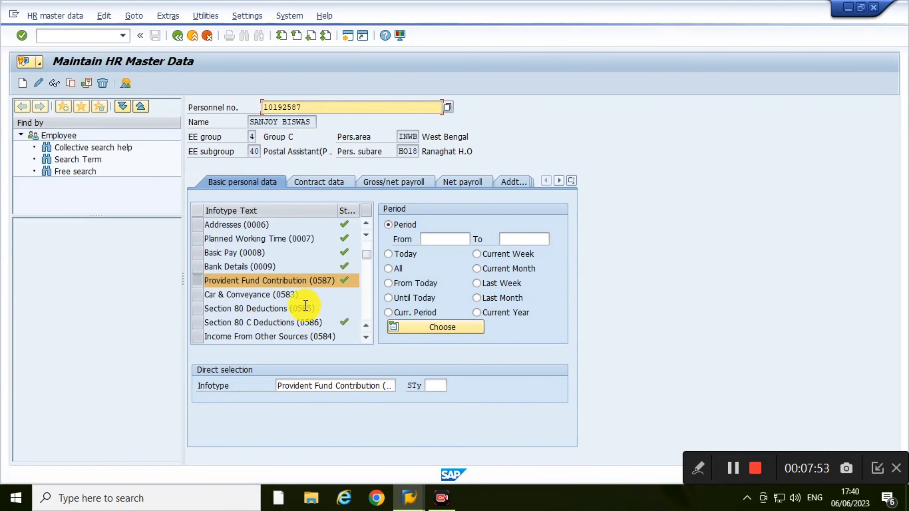
click(366, 338)
click(367, 338)
click(366, 338)
click(367, 339)
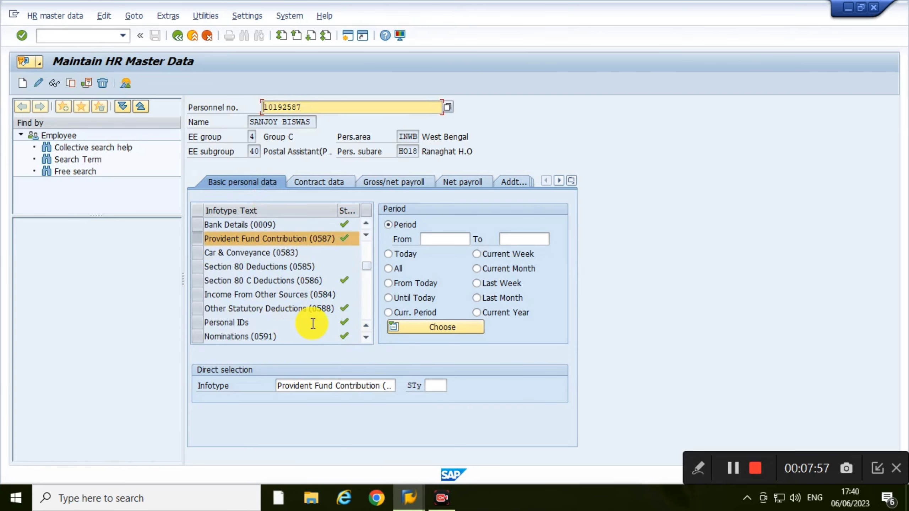
click(201, 309)
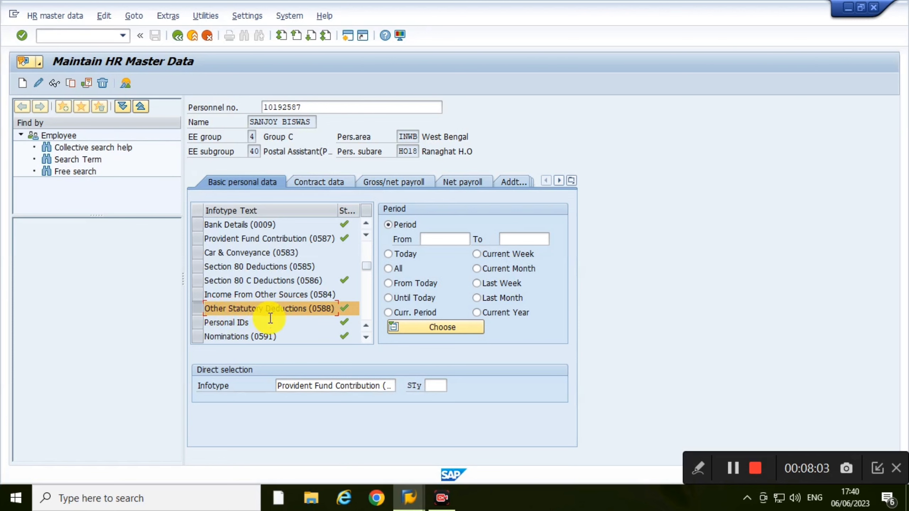
click(198, 324)
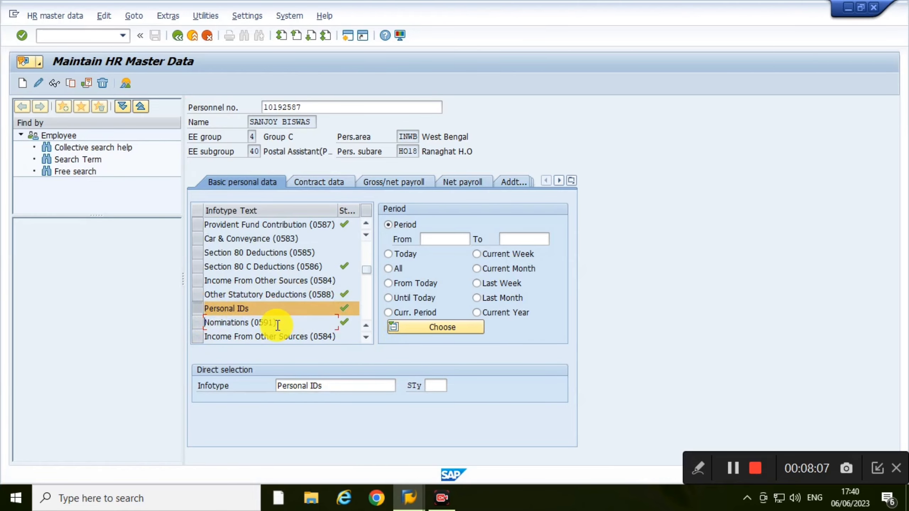
click(125, 84)
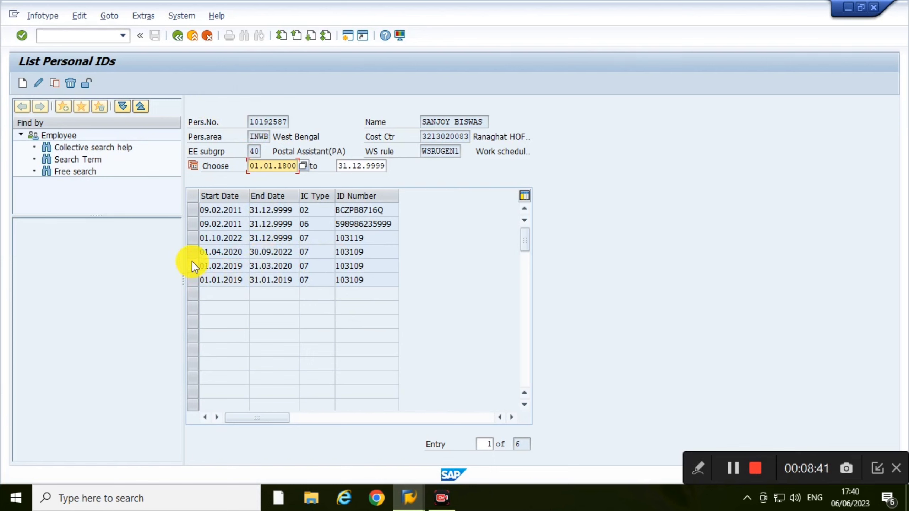
Open a copy of the 01.10.2022 DDO ID record, inspect it, and leave without saving
click(192, 238)
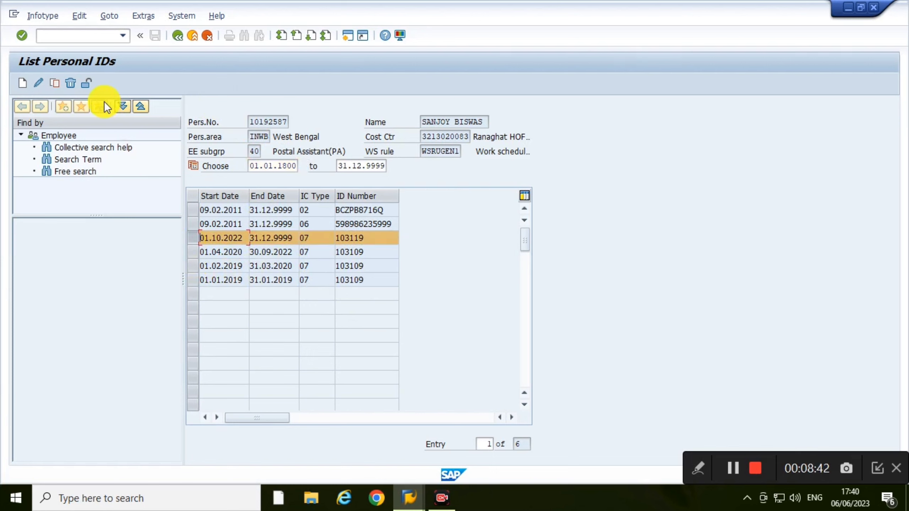
click(49, 87)
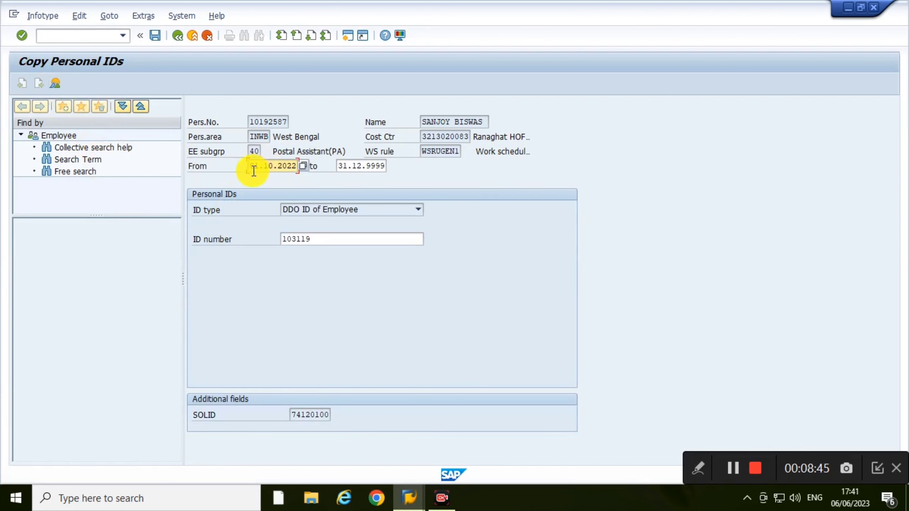
click(322, 238)
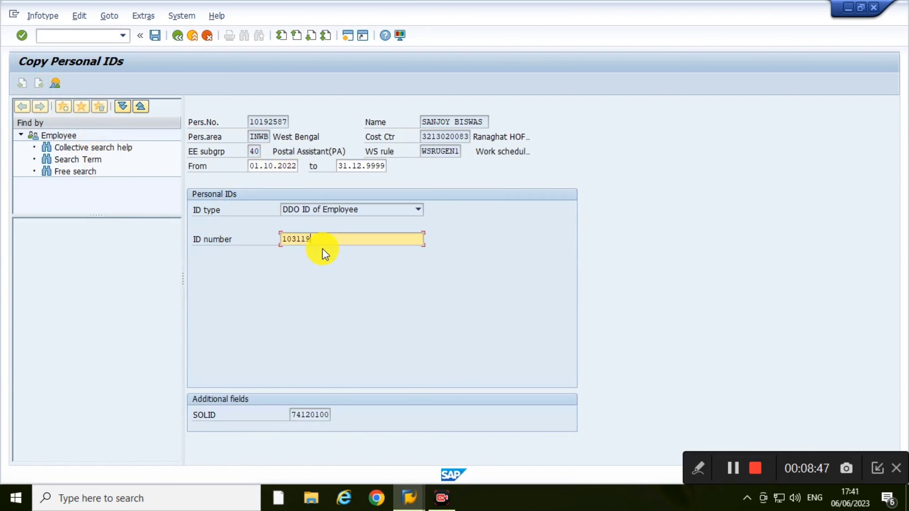
click(177, 41)
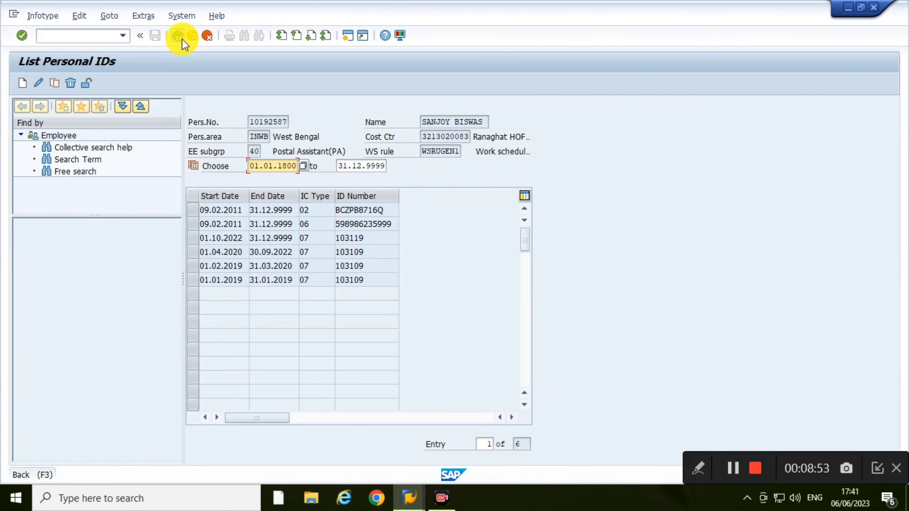
click(182, 39)
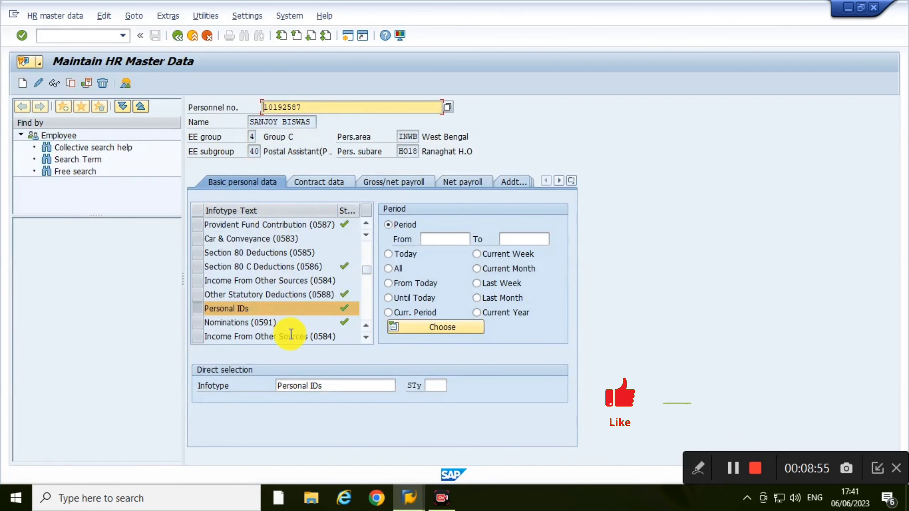
List the single Nominations (0591) record, BNIS from 01.03.2019, then go back
click(364, 339)
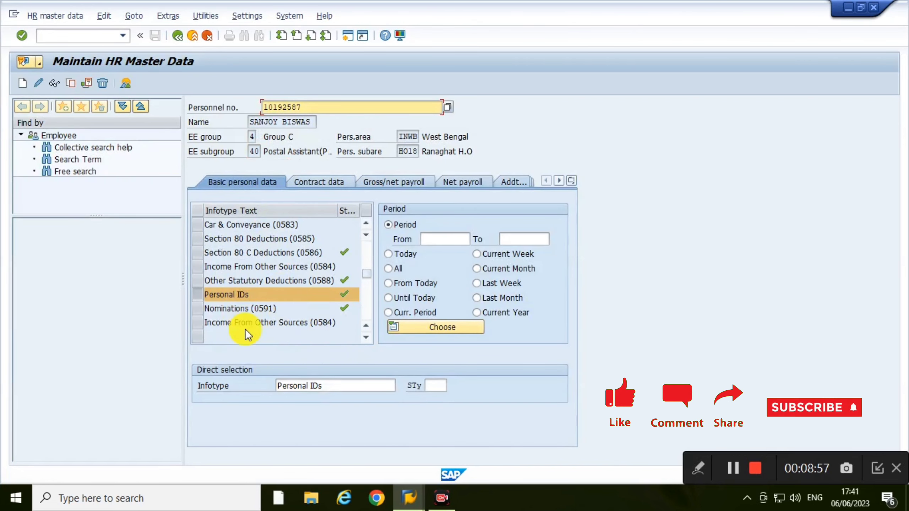
click(194, 309)
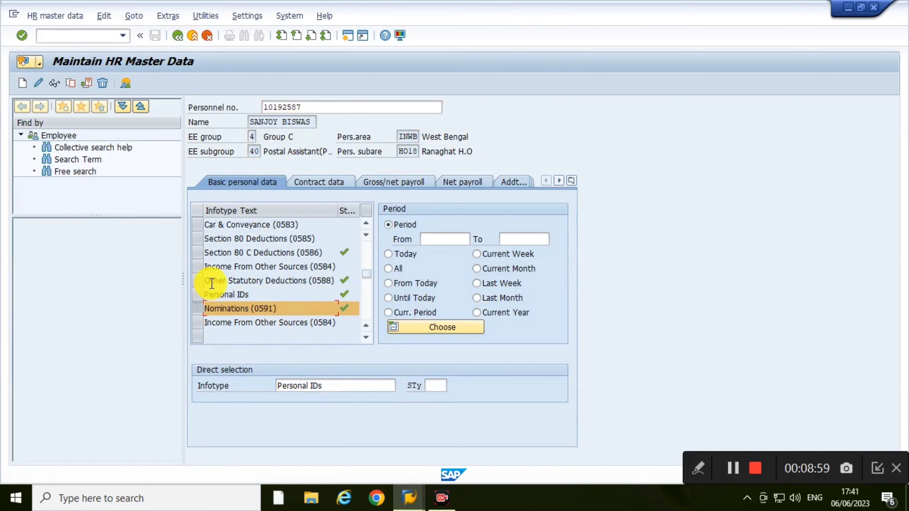
click(122, 81)
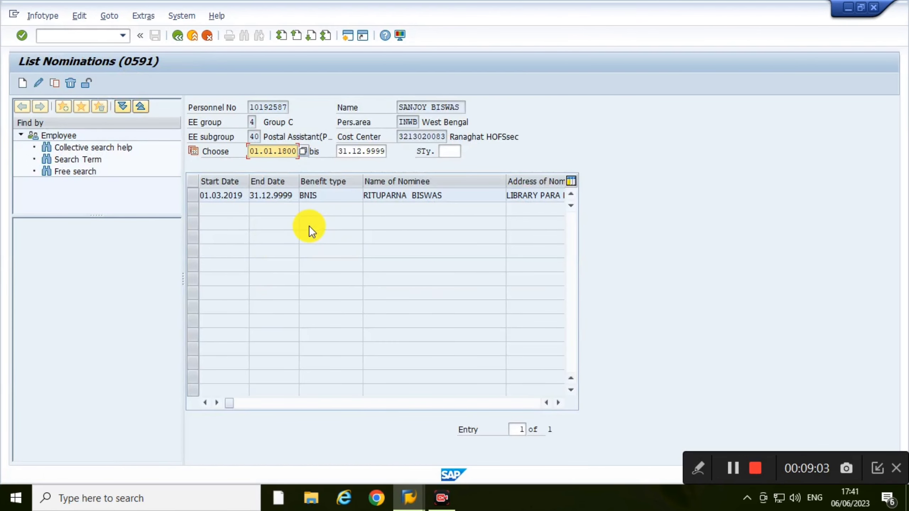
click(175, 36)
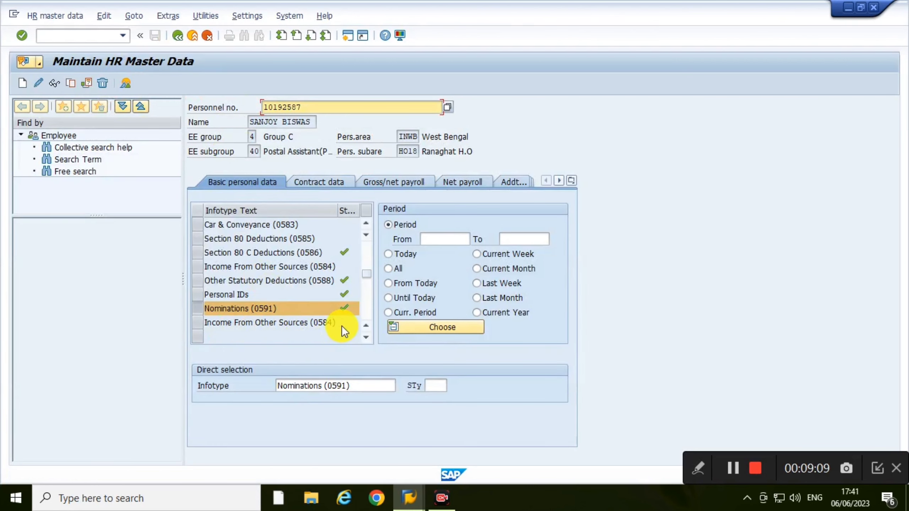
Replace the Nominations infotype entry with 2001 Absences
click(353, 386)
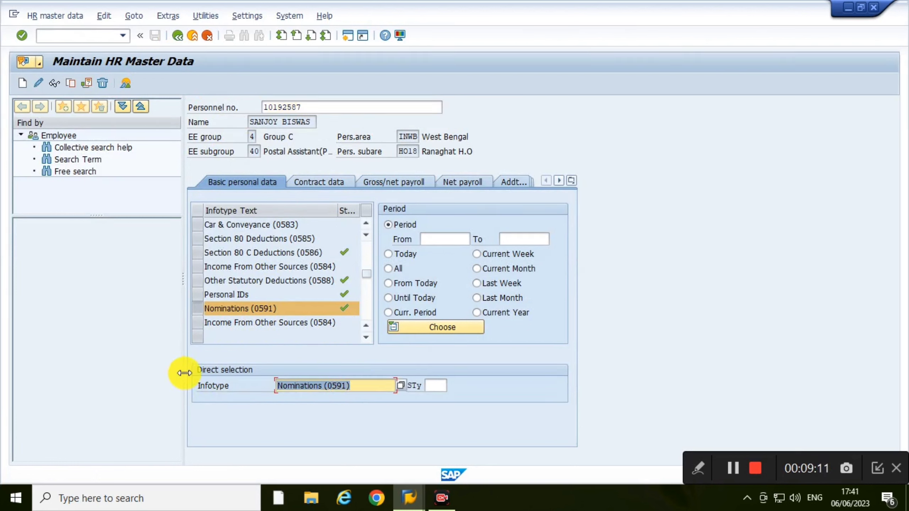
key(Delete)
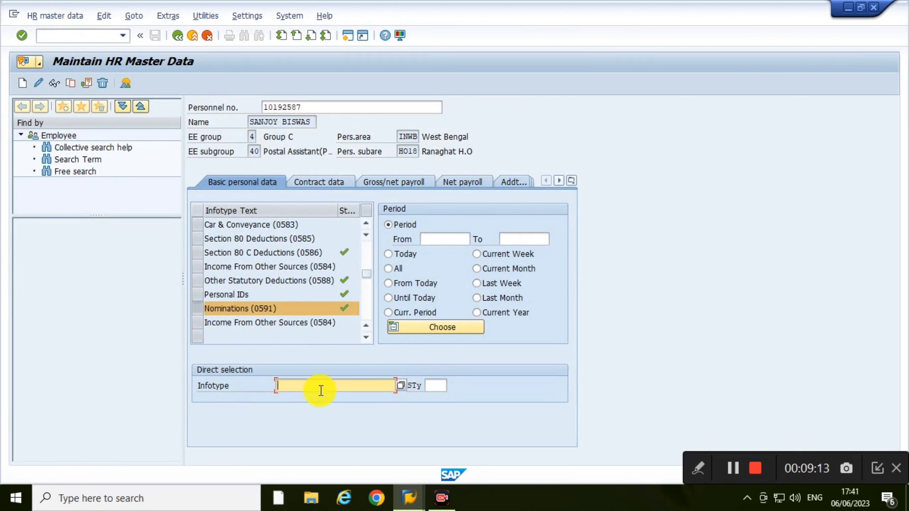
text(2001)
key(Return)
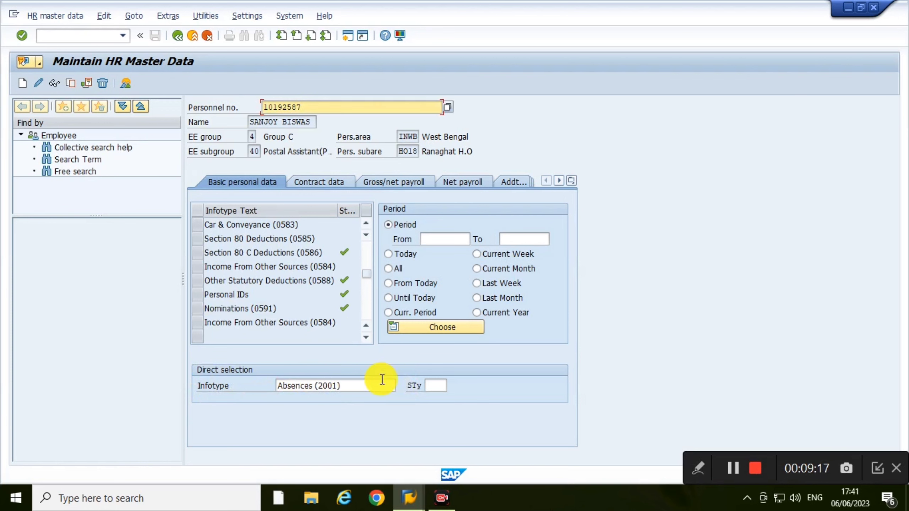
Browse the available infotypes list and close it without choosing another
click(401, 385)
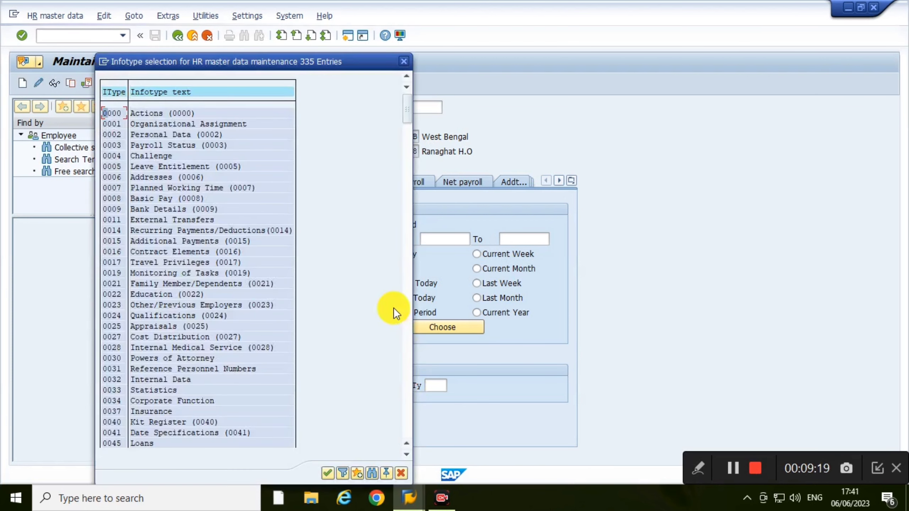
scroll(226, 247, down, 2)
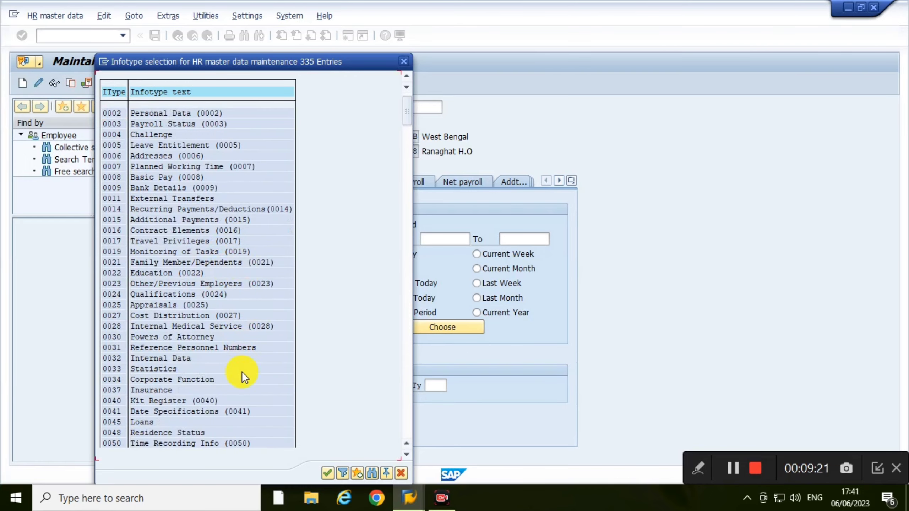
drag(408, 117, 397, 304)
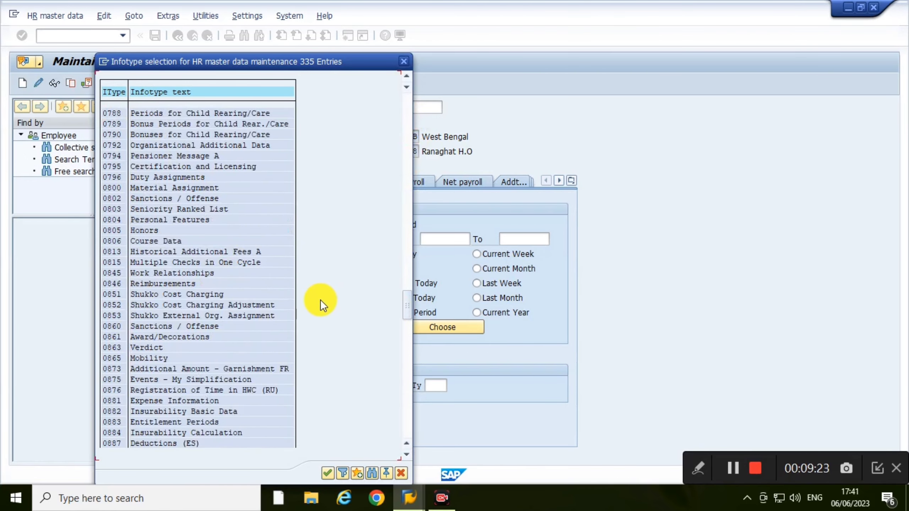
click(405, 62)
click(352, 386)
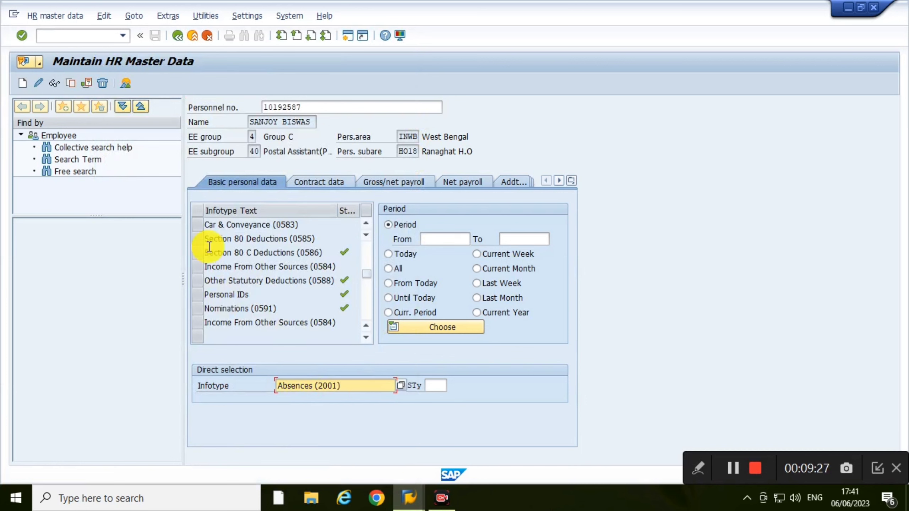
List the employee's Absences (2001) records and scroll through the older entries
click(128, 85)
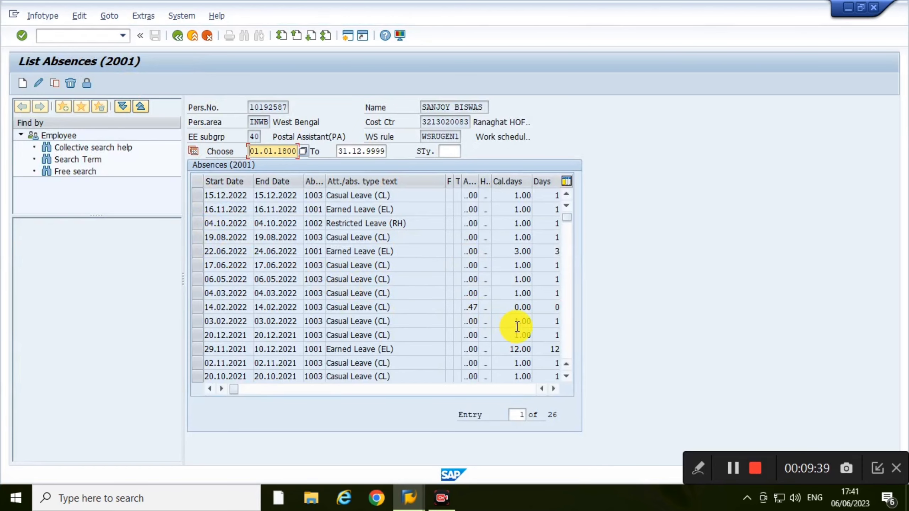
click(569, 376)
click(569, 377)
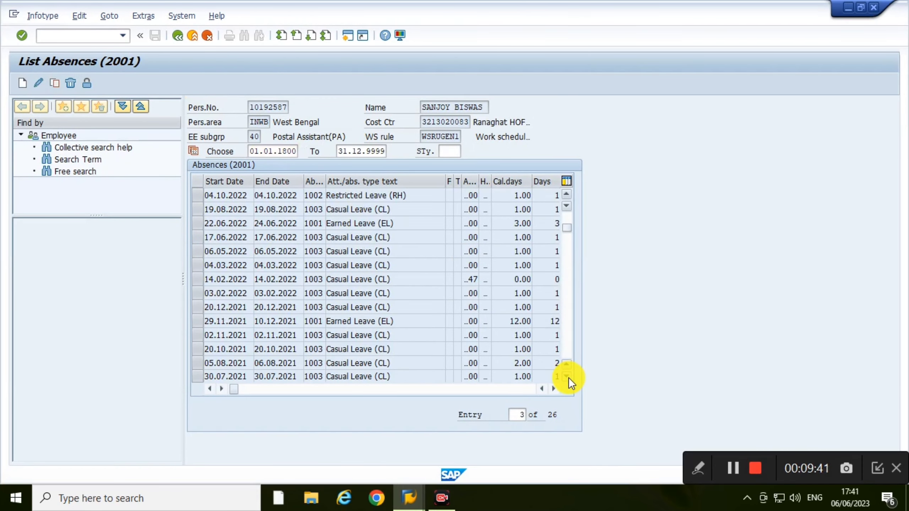
click(568, 377)
click(567, 377)
click(566, 377)
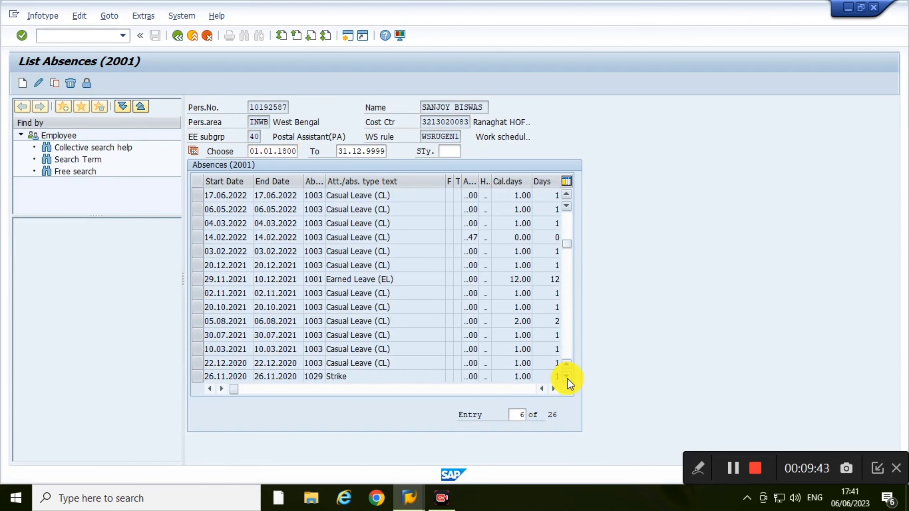
click(566, 376)
click(567, 376)
click(567, 376)
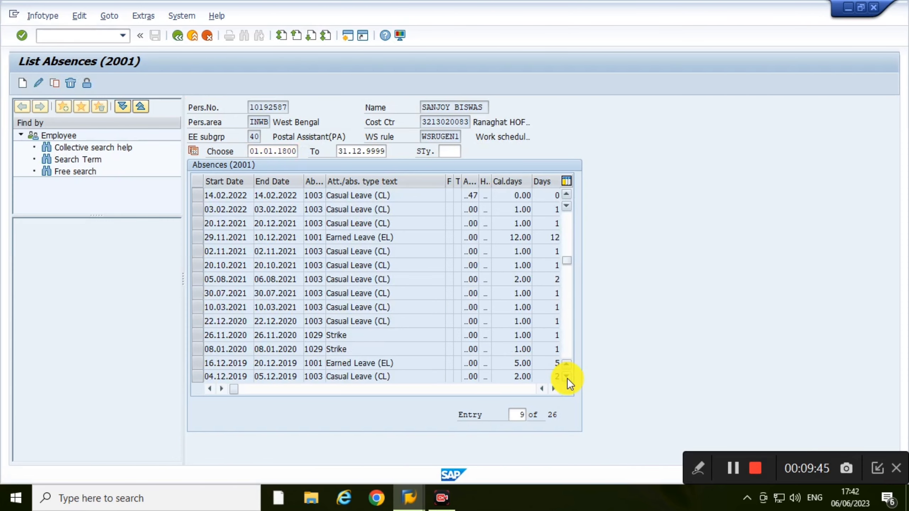
click(567, 377)
click(566, 377)
click(566, 377)
click(566, 377)
click(565, 377)
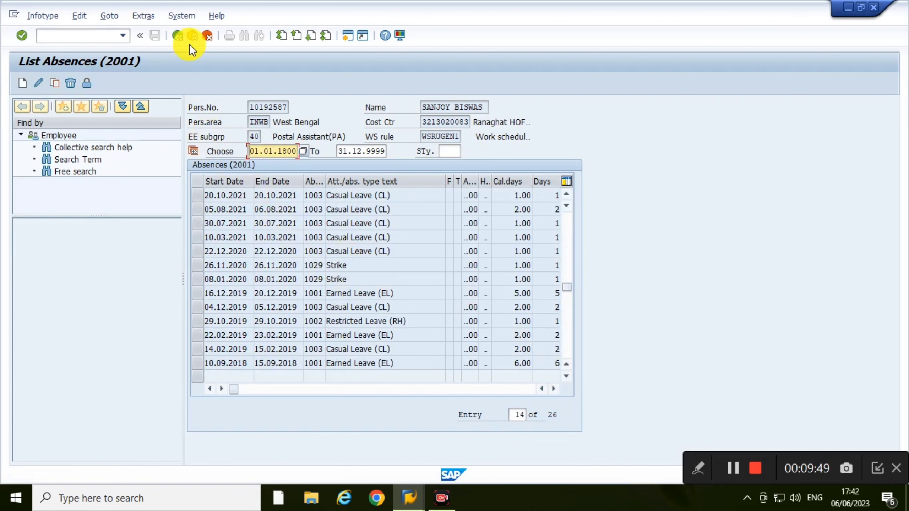
Reopen the Absences list, select the latest 15.12.2022 Casual Leave record, and return to PA30
click(178, 35)
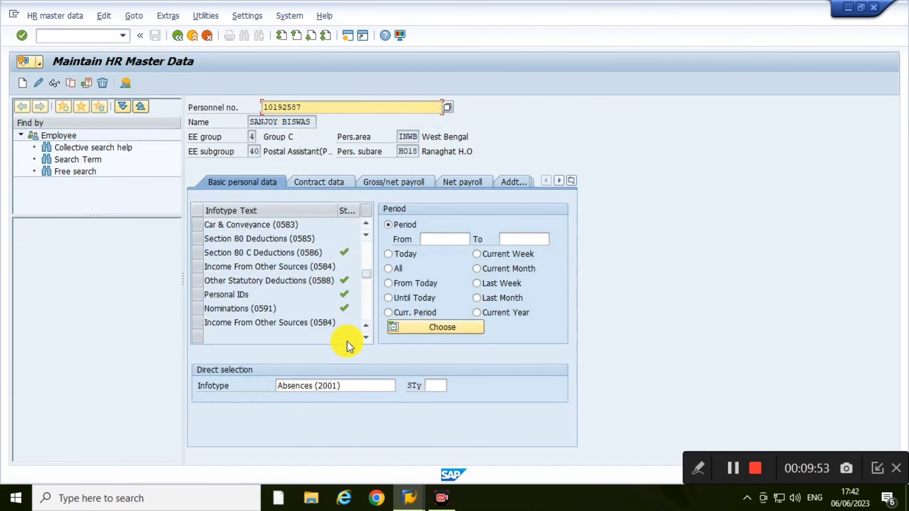
click(352, 386)
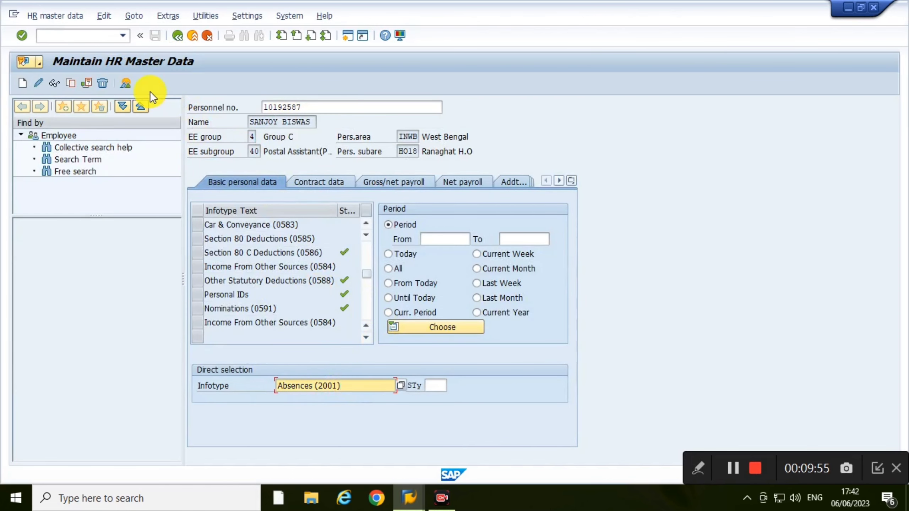
click(126, 84)
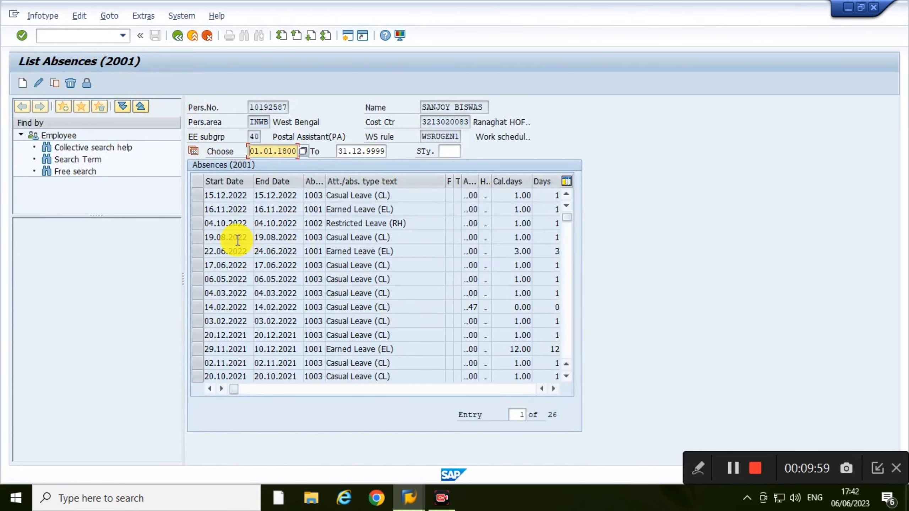
click(196, 193)
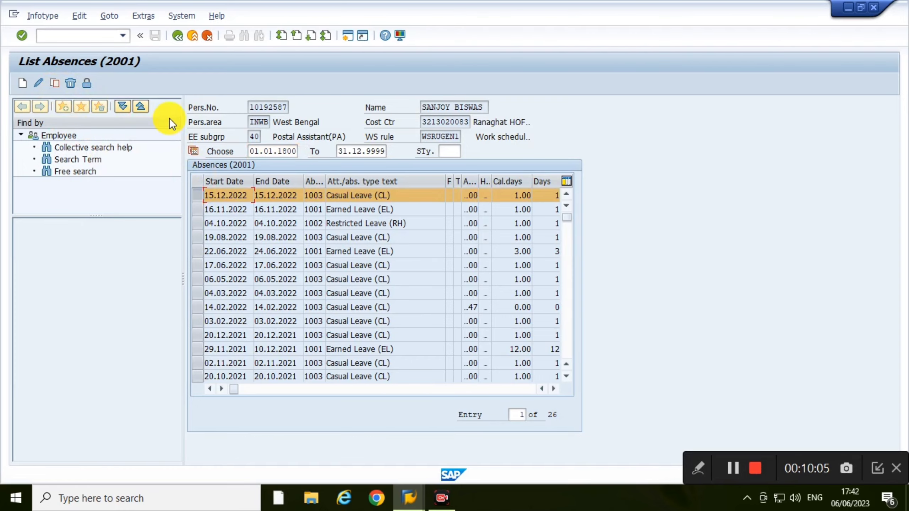
click(174, 38)
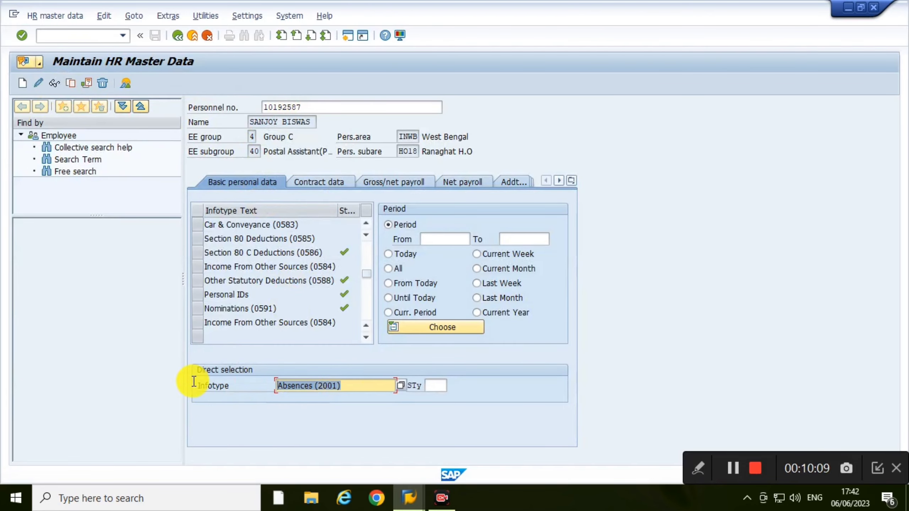
Change the infotype to 0005 Leave Entitlement from the infotype list
key(Delete)
click(400, 385)
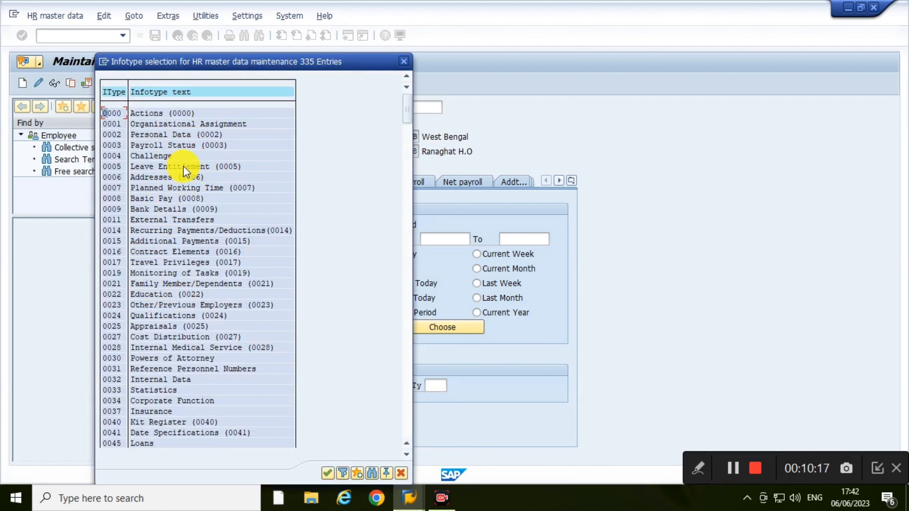
double_click(169, 166)
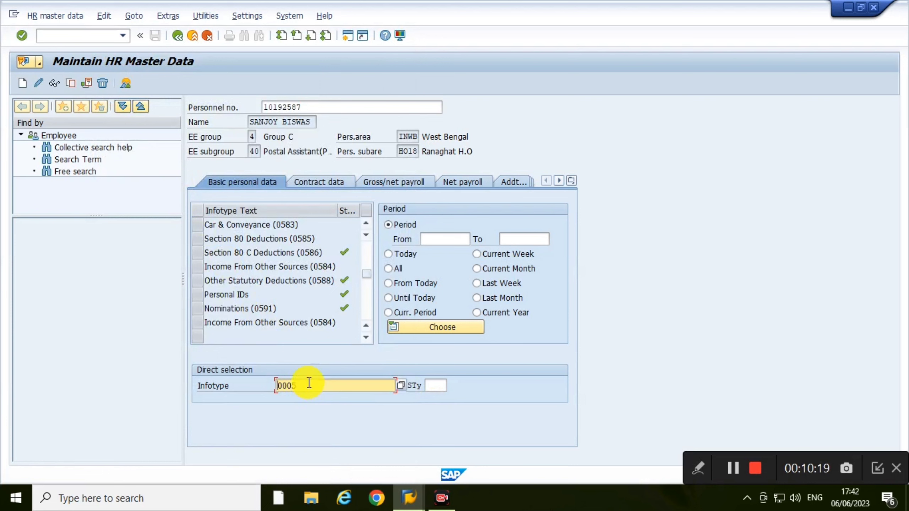
key(Return)
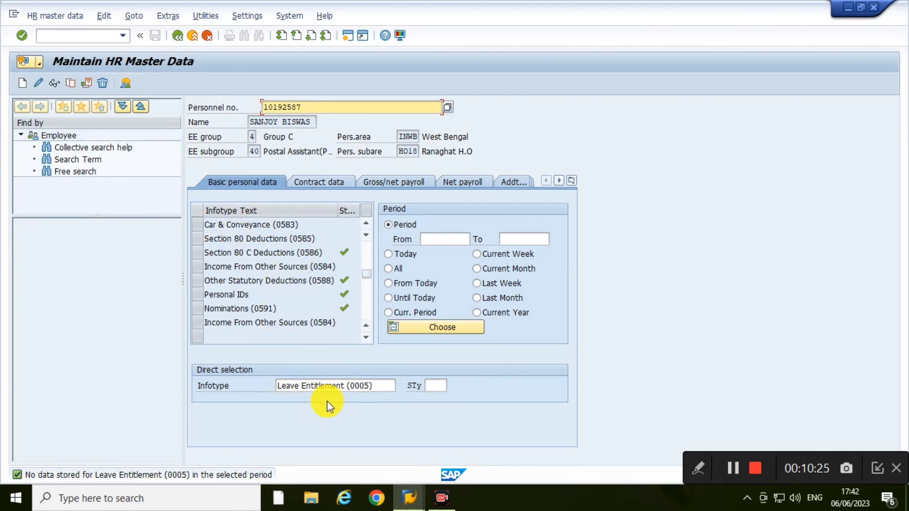
Display Leave Entitlement for the All period, finding no data, then clear the infotype entry
click(390, 268)
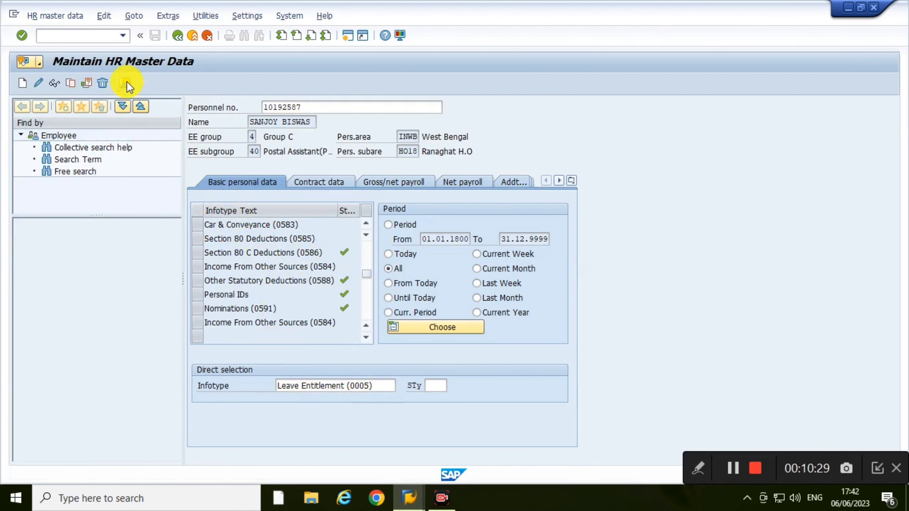
click(127, 82)
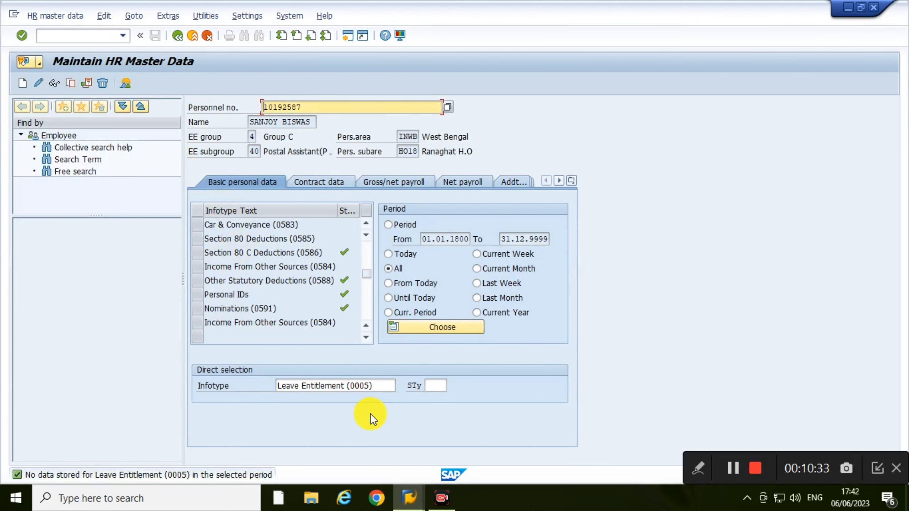
drag(391, 387, 226, 387)
key(BackSpace)
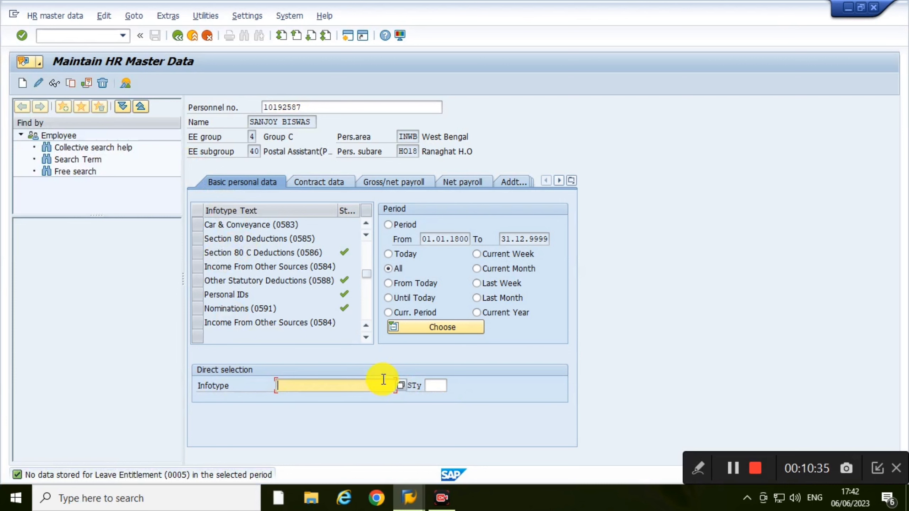
Scroll through the infotype list down to 2006 Absence Quotas
click(400, 386)
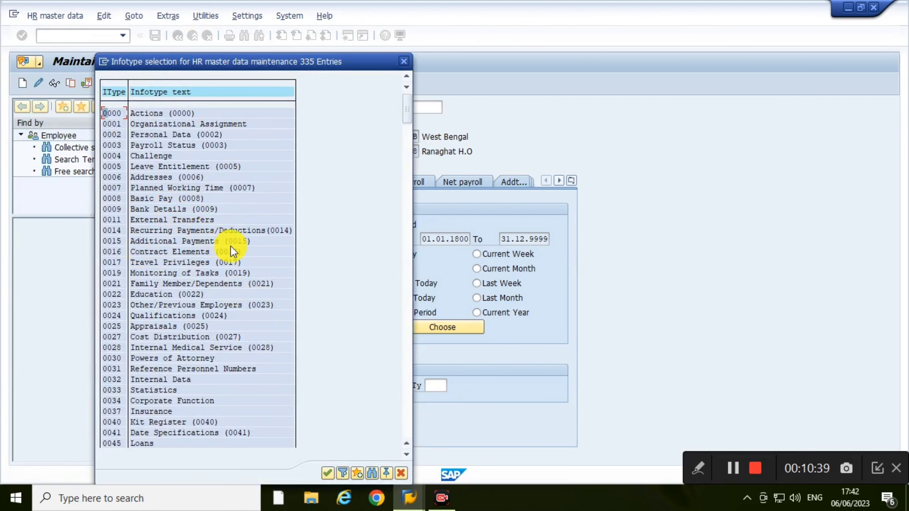
scroll(213, 337, down, 6)
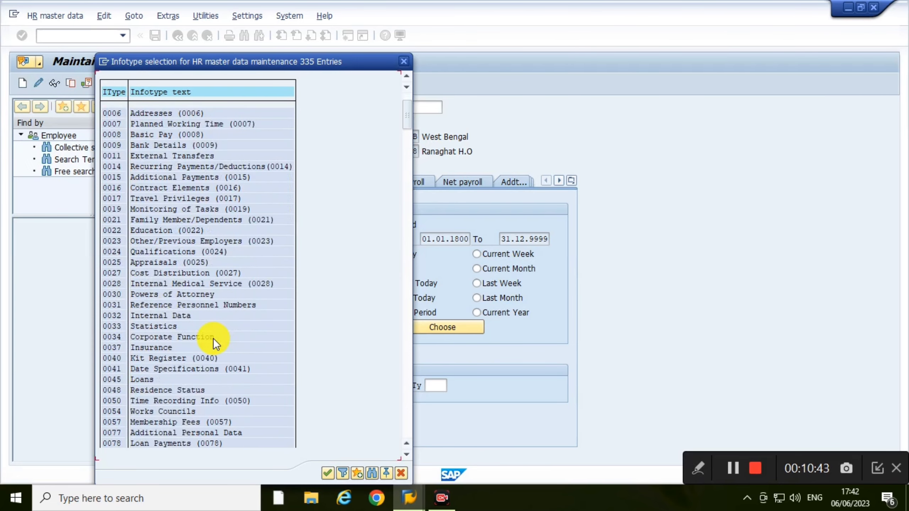
scroll(213, 338, down, 2)
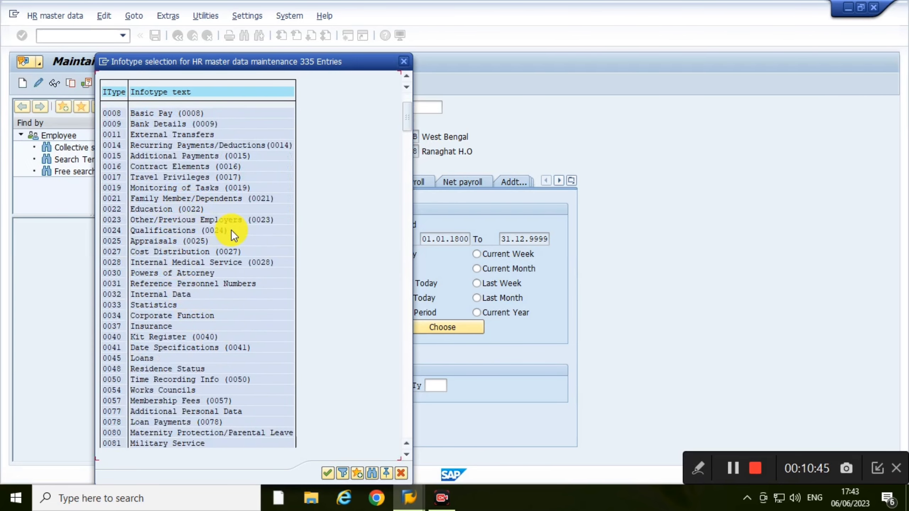
scroll(214, 256, down, 2)
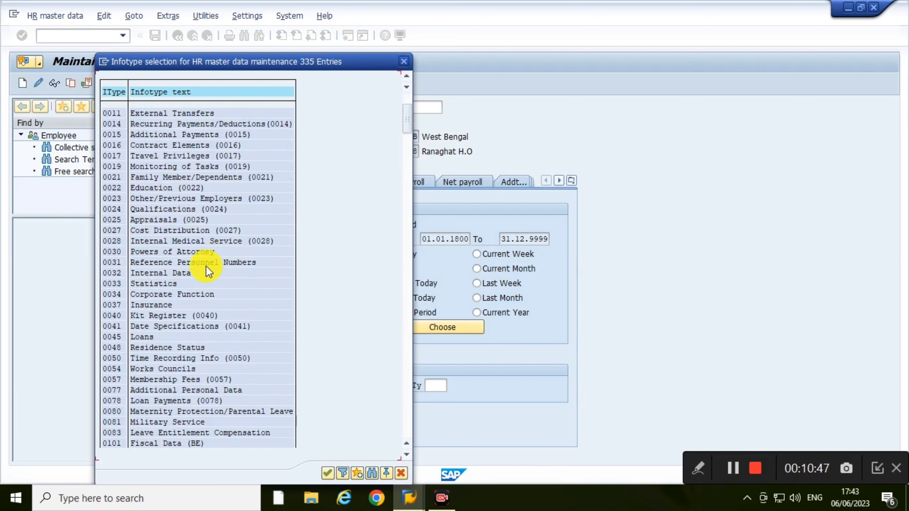
scroll(179, 351, down, 4)
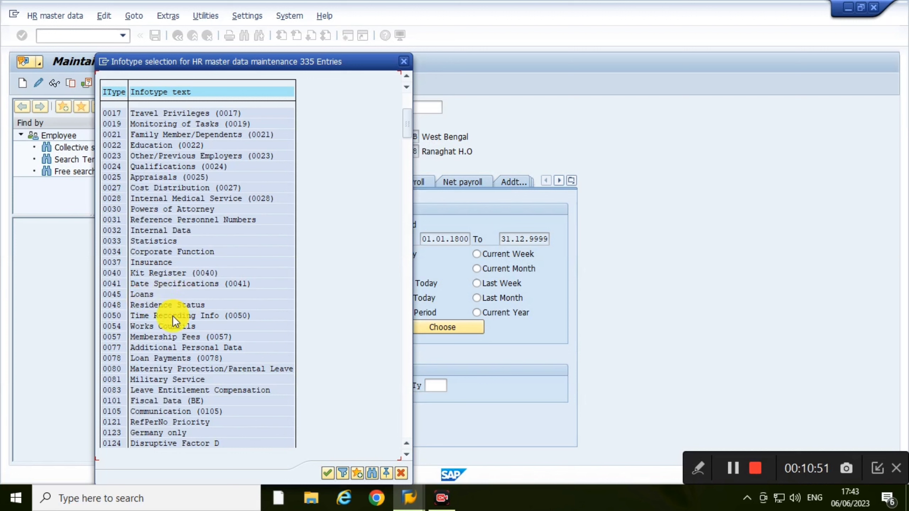
scroll(179, 340, down, 1)
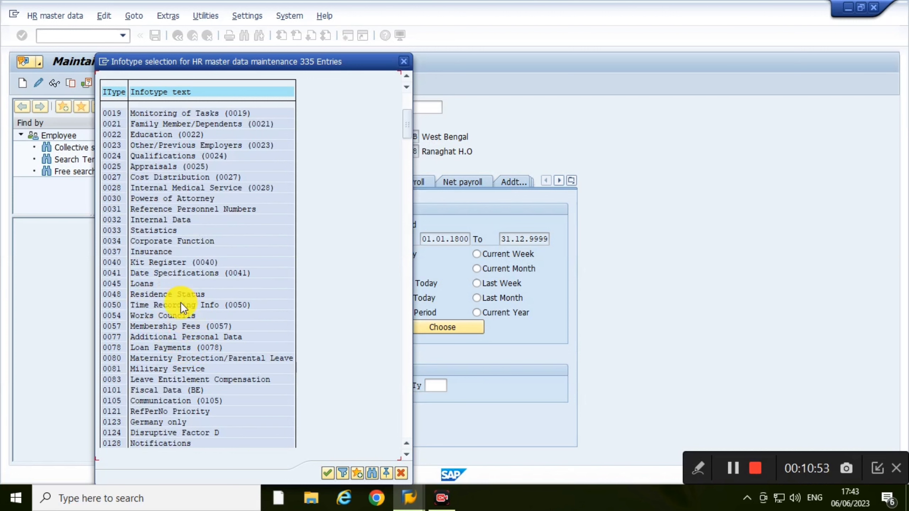
scroll(180, 303, down, 8)
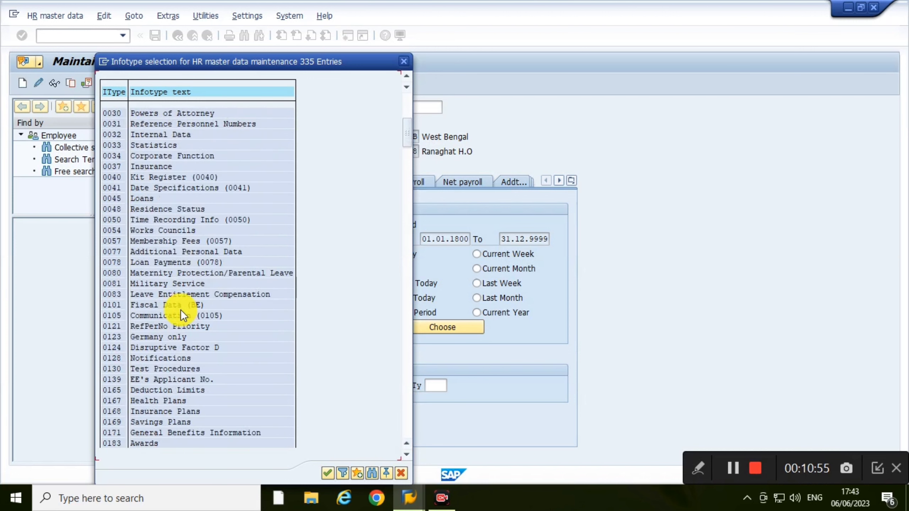
scroll(180, 310, down, 7)
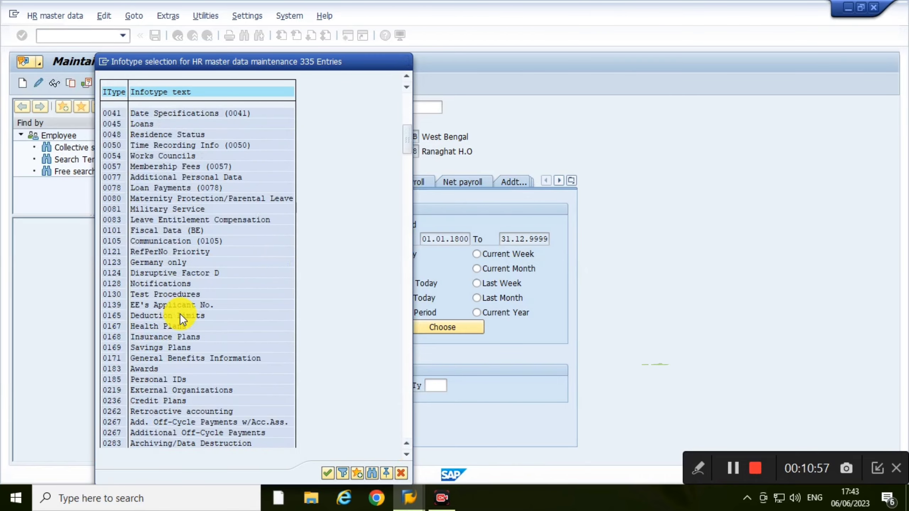
scroll(179, 314, down, 2)
drag(408, 139, 404, 212)
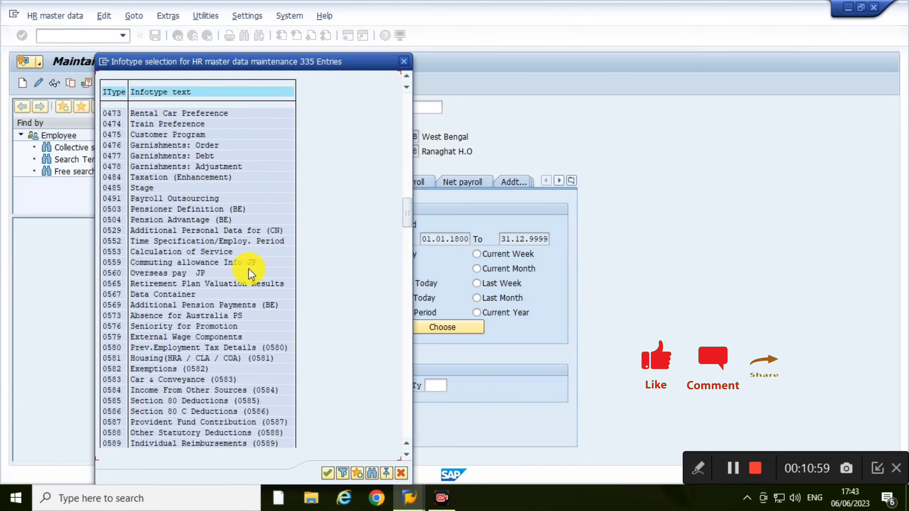
scroll(200, 250, up, 3)
scroll(201, 250, down, 2)
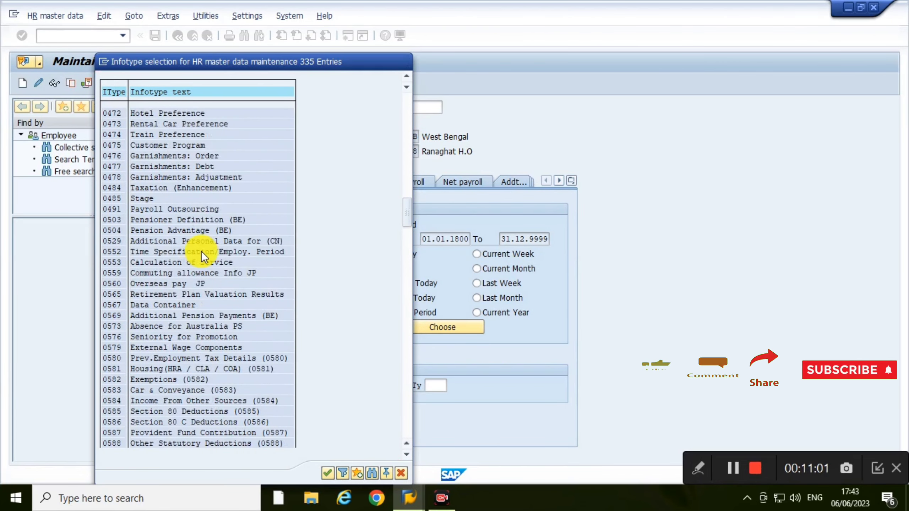
scroll(201, 250, down, 9)
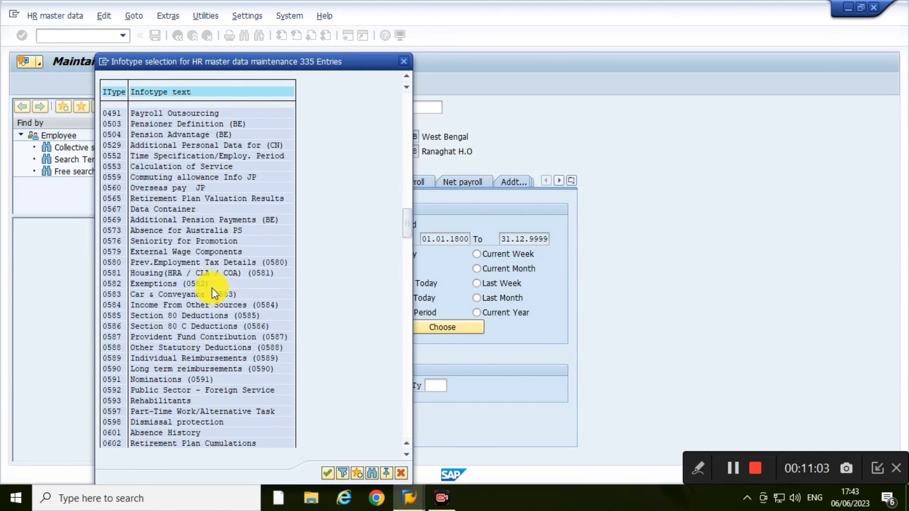
scroll(212, 288, down, 7)
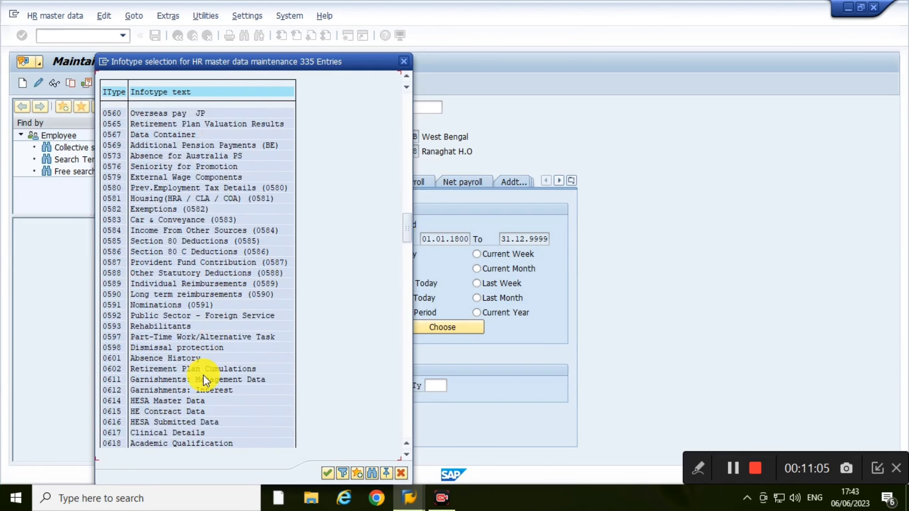
scroll(178, 361, down, 7)
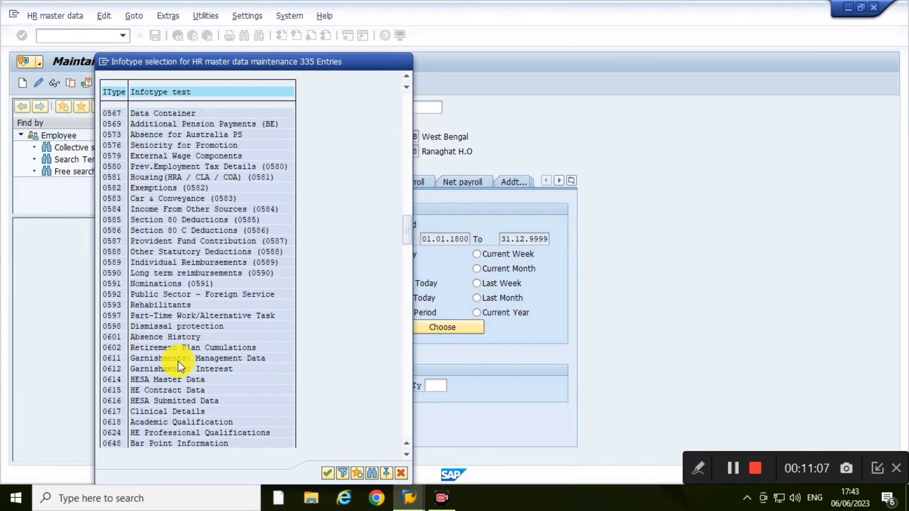
scroll(177, 363, down, 9)
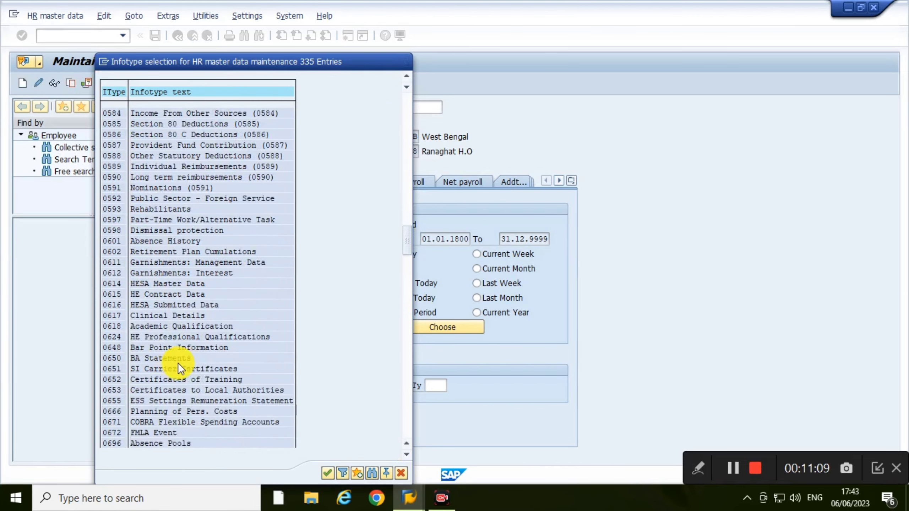
scroll(184, 368, down, 7)
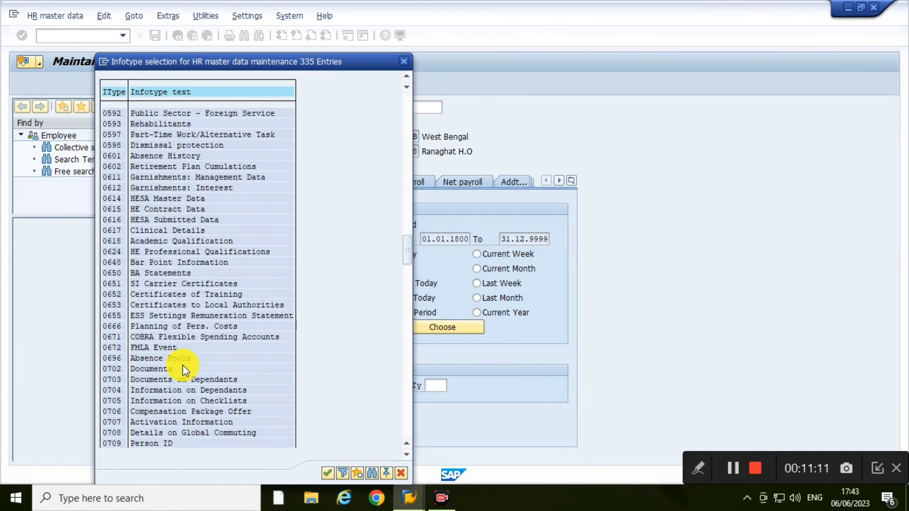
scroll(183, 371, down, 7)
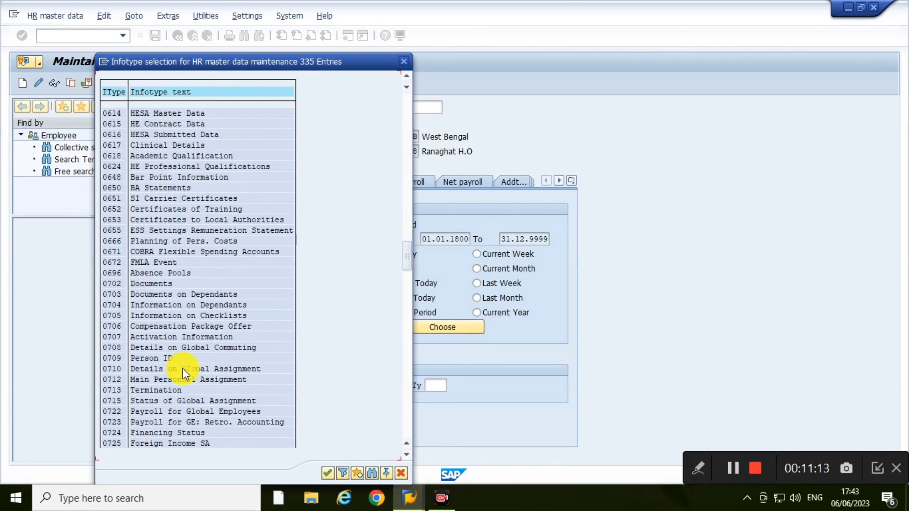
scroll(182, 369, down, 7)
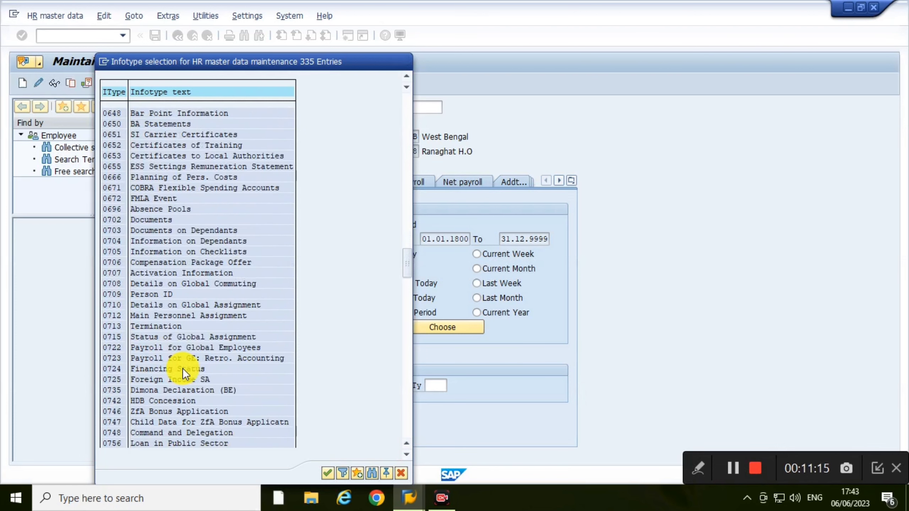
click(406, 332)
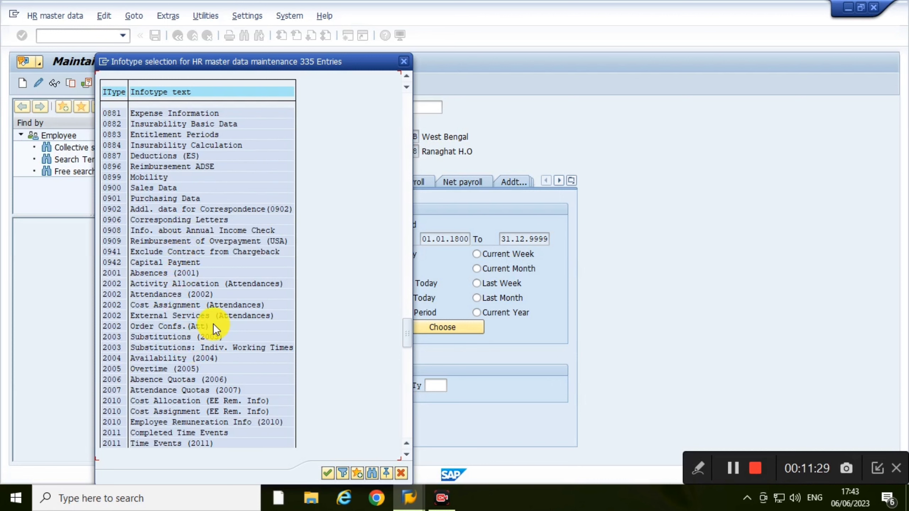
scroll(213, 328, down, 1)
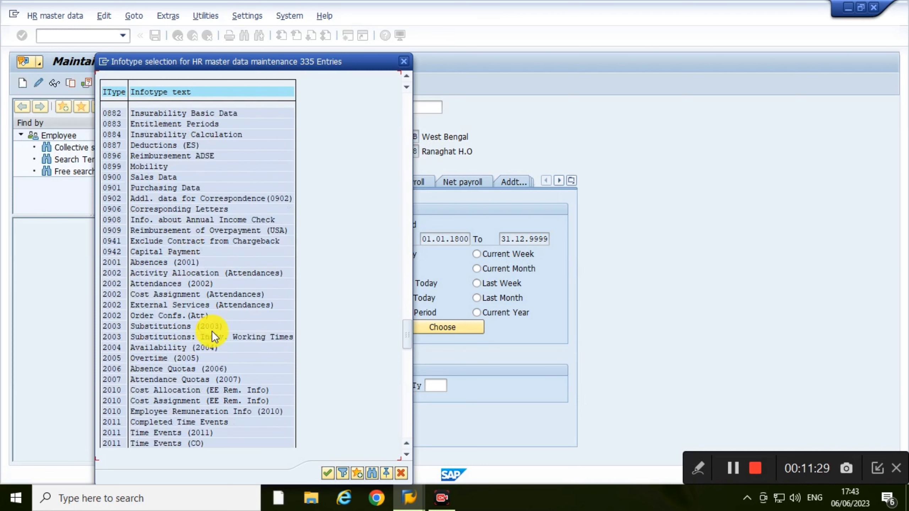
Choose 2006 Absence Quotas and display the employee's 35 quota records
double_click(175, 370)
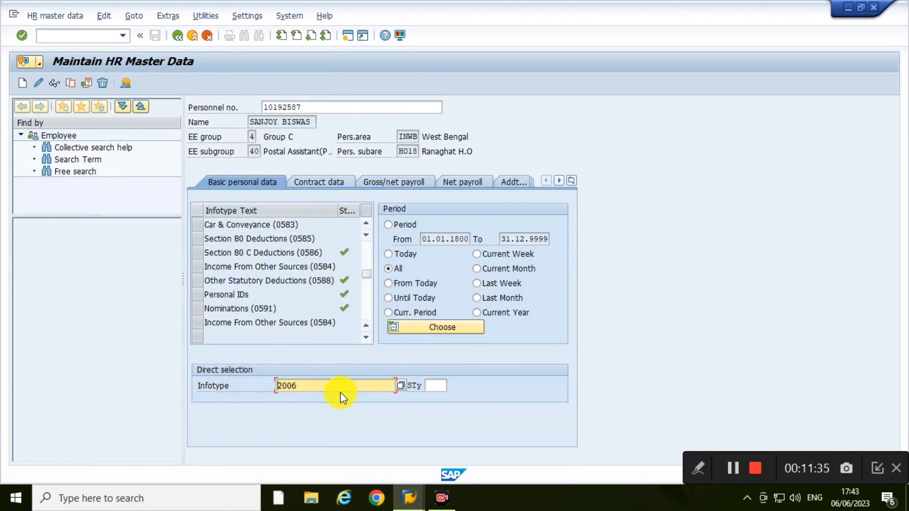
key(Return)
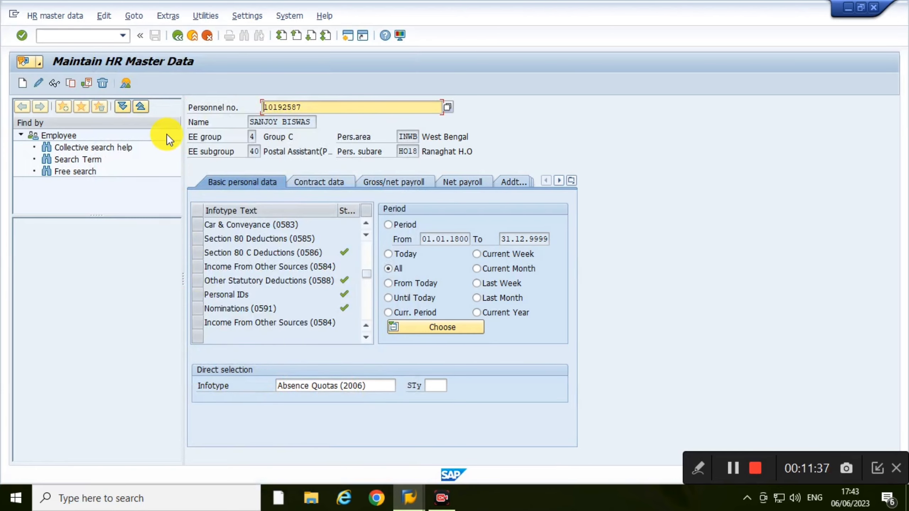
click(122, 84)
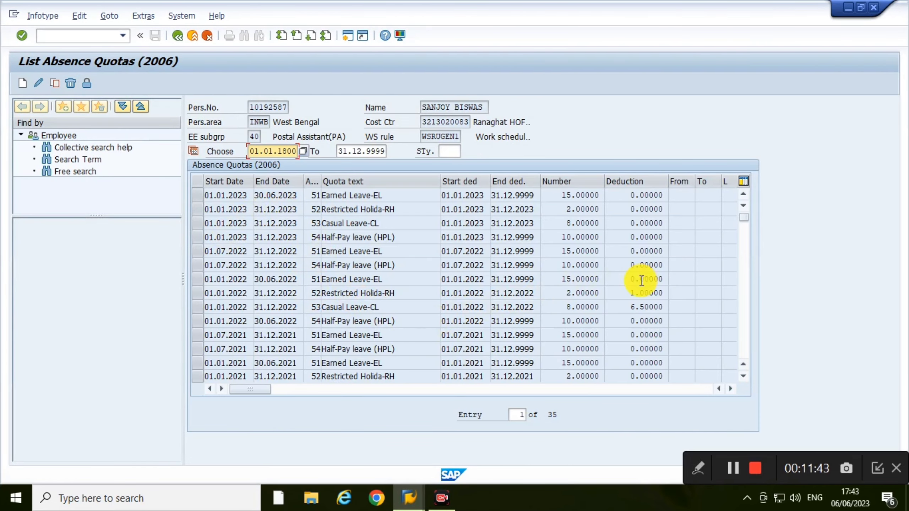
Scroll the Absence Quotas table across to the deduction columns and down through the entries
click(730, 389)
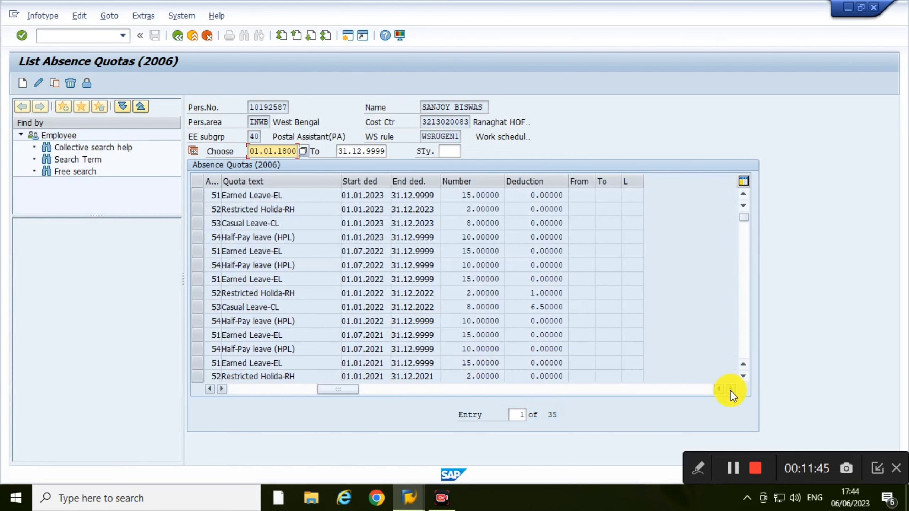
click(223, 390)
click(210, 390)
click(210, 391)
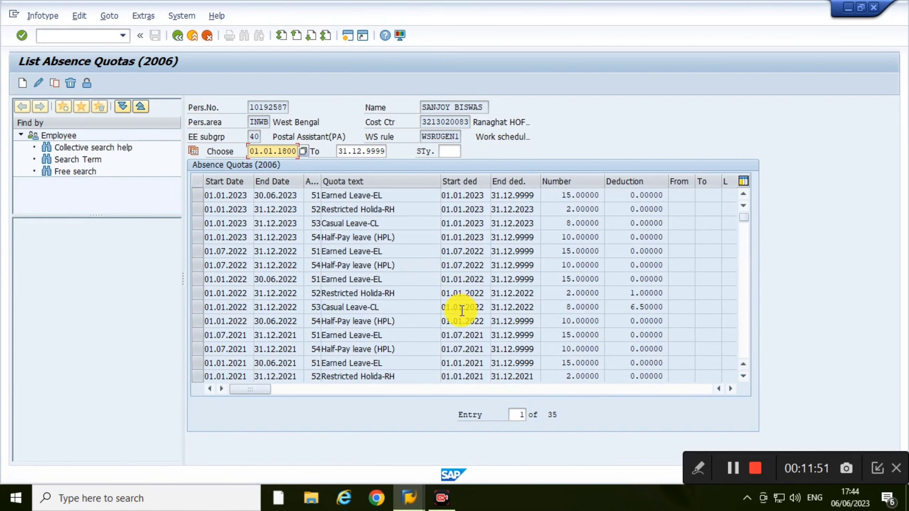
scroll(593, 289, down, 1)
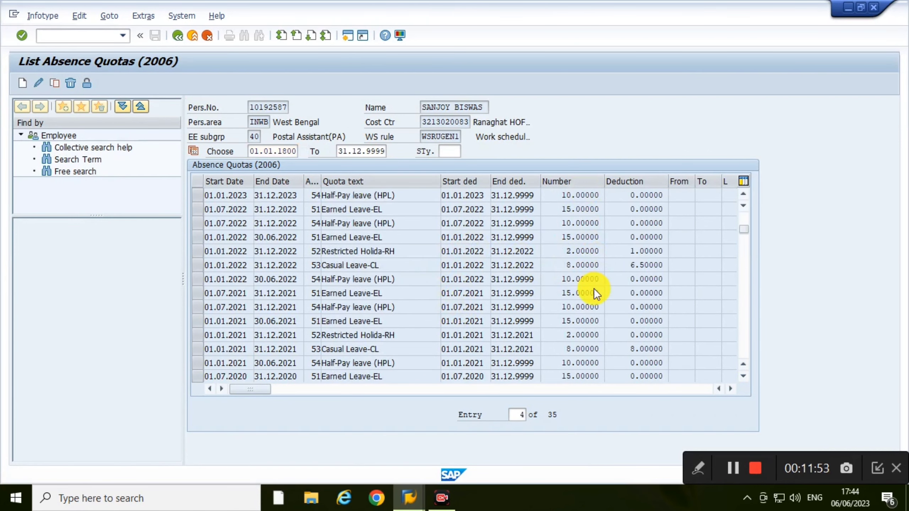
scroll(598, 288, down, 3)
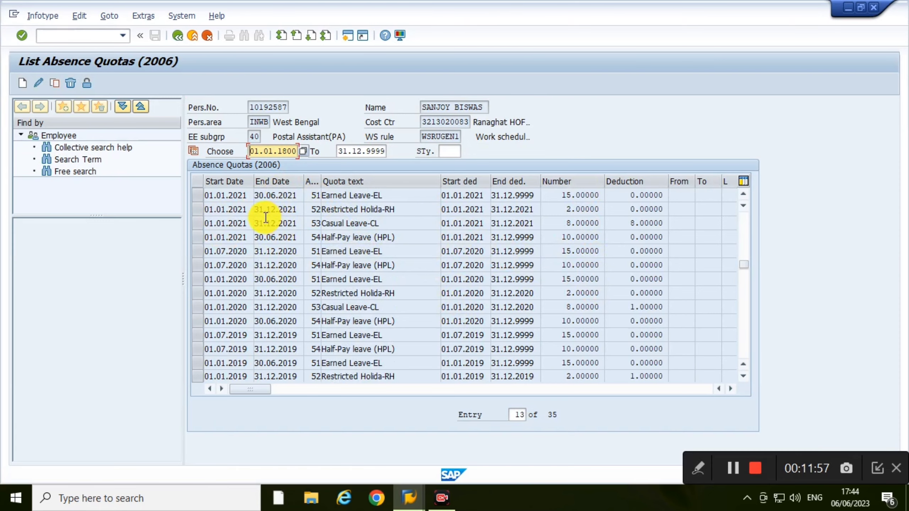
scroll(198, 195, up, 1)
Select the 01.01.2022 Half-Pay quota, return to PA30, and mark the infotype entry
click(197, 195)
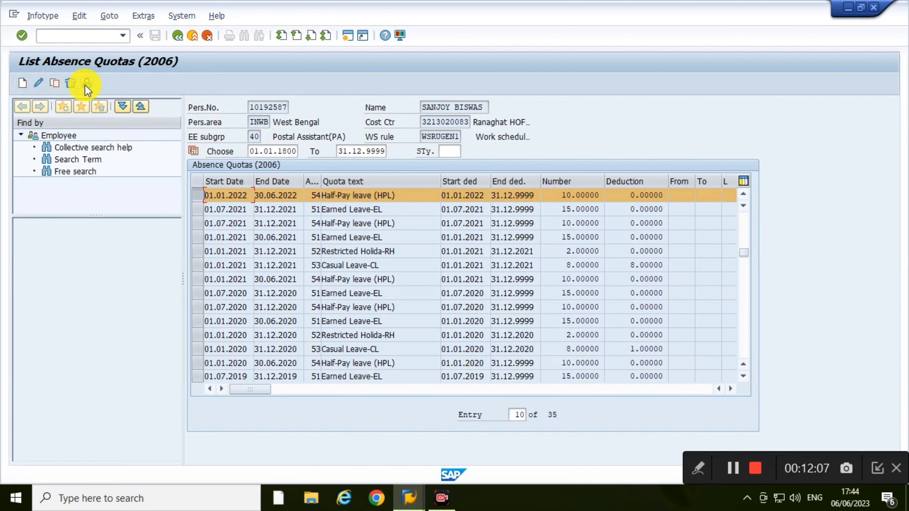
click(179, 37)
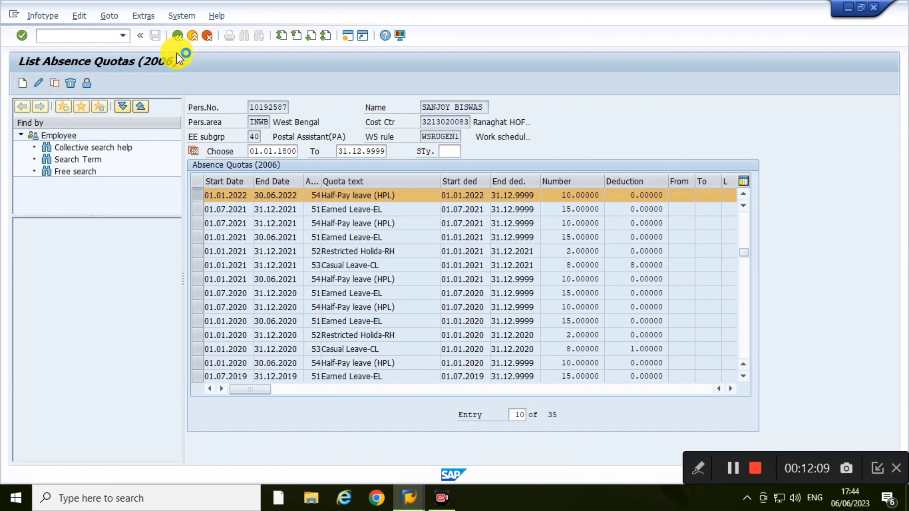
drag(368, 386, 223, 382)
Clear the infotype entry and scroll the 335-entry infotype list down to 9992 Remarks
key(BackSpace)
click(399, 385)
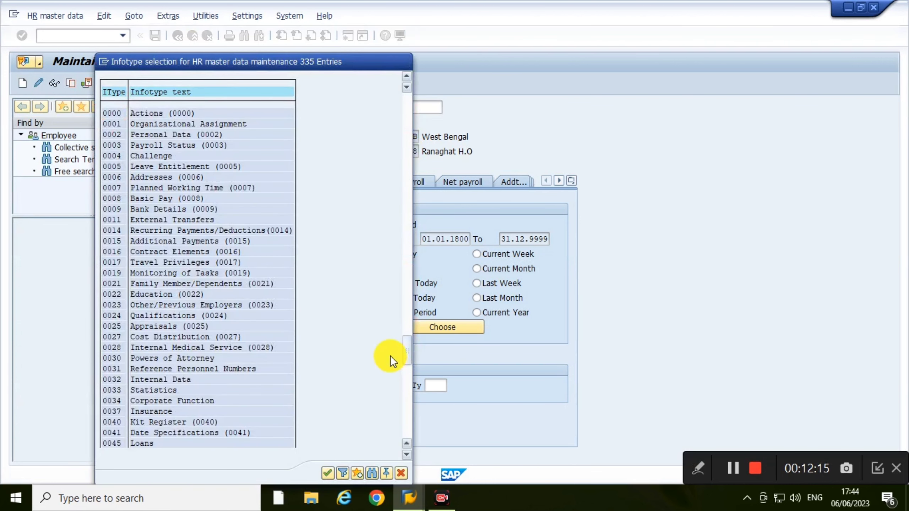
drag(391, 357, 379, 354)
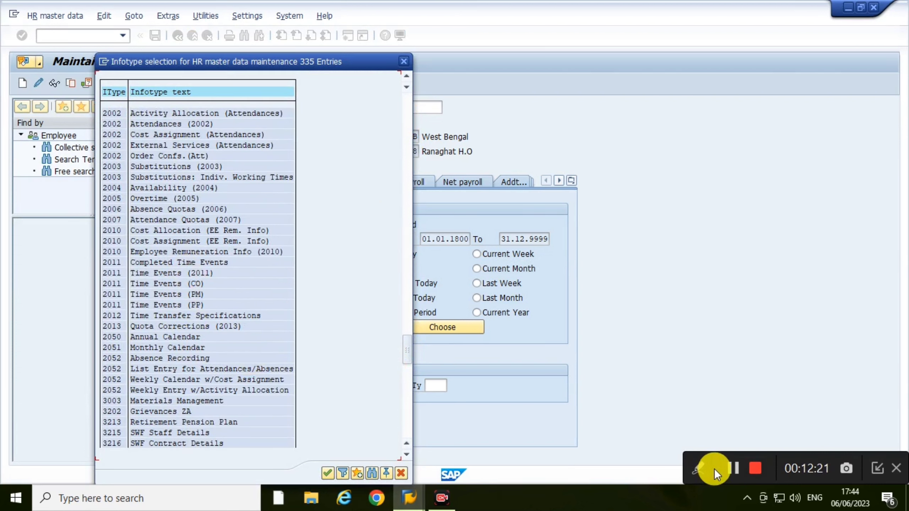
scroll(235, 401, down, 3)
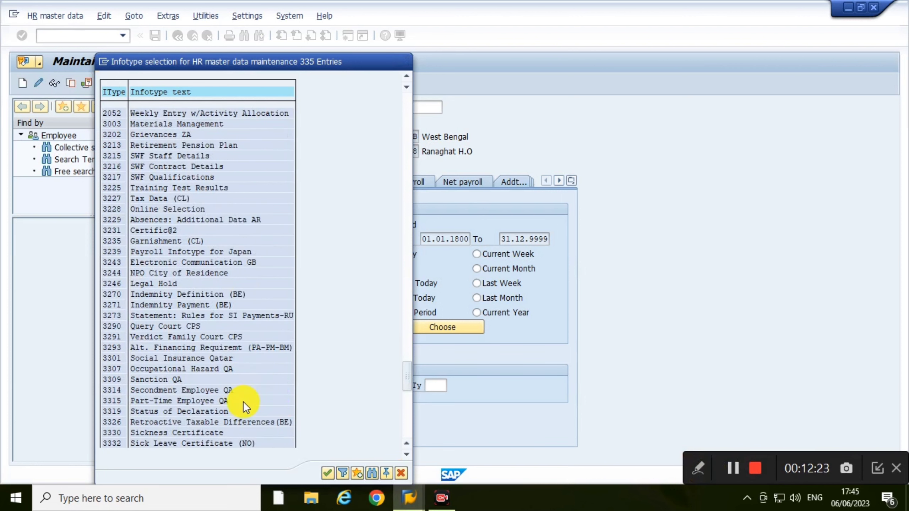
scroll(242, 401, down, 6)
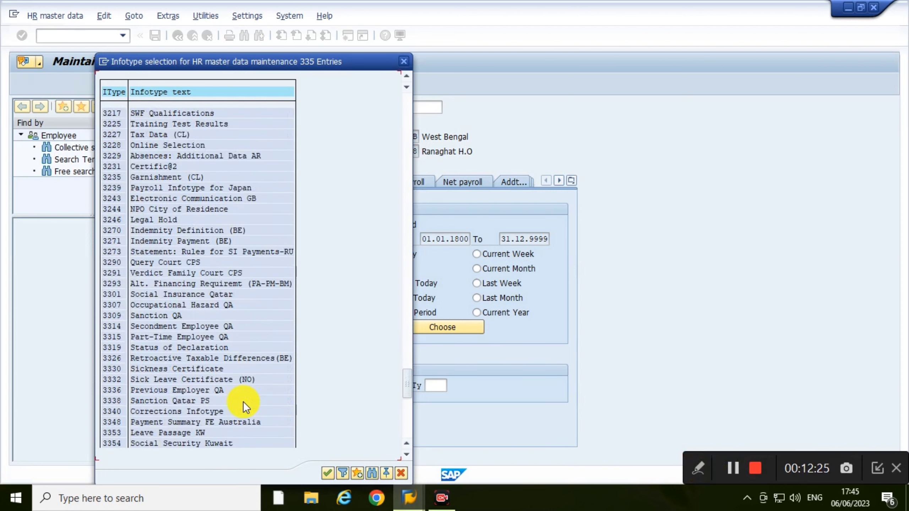
scroll(243, 402, down, 7)
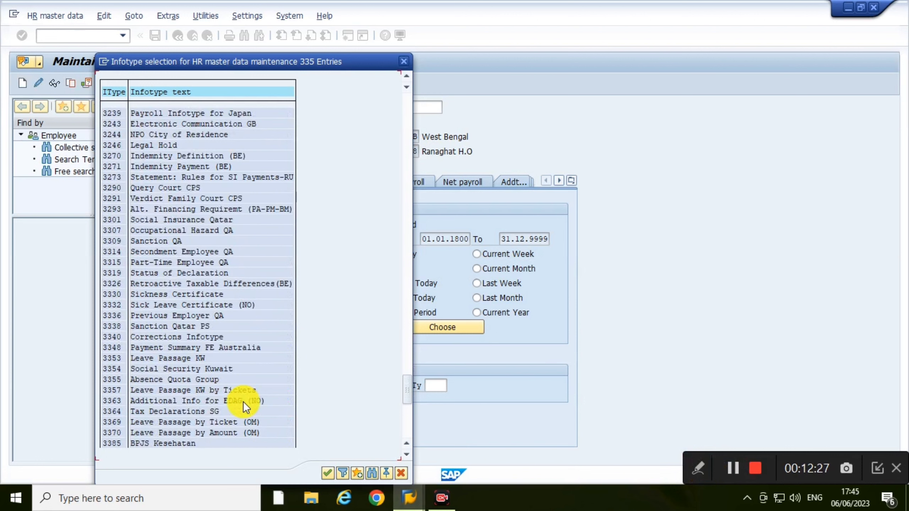
scroll(243, 401, down, 5)
scroll(245, 401, down, 7)
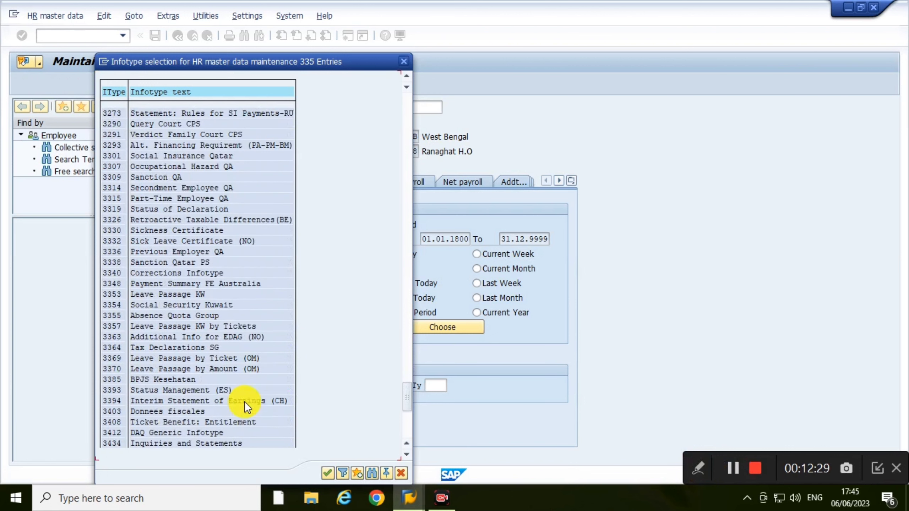
scroll(245, 401, down, 3)
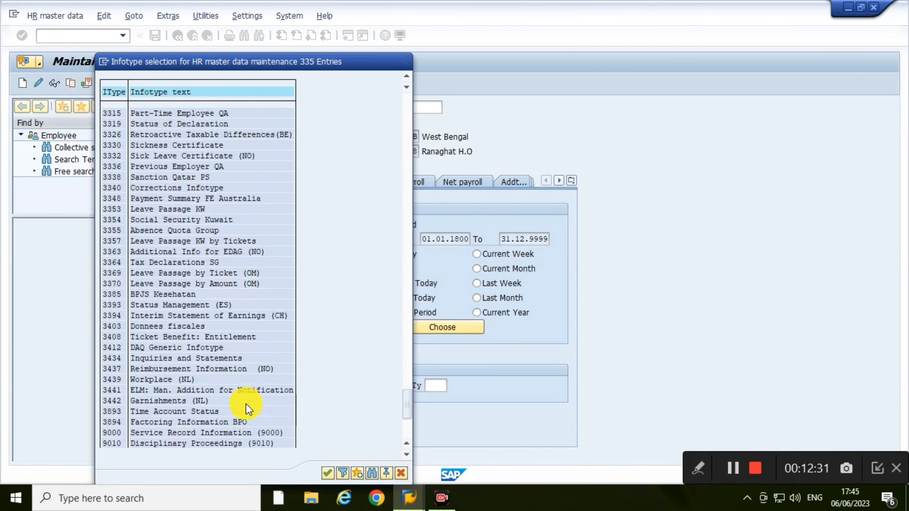
click(409, 422)
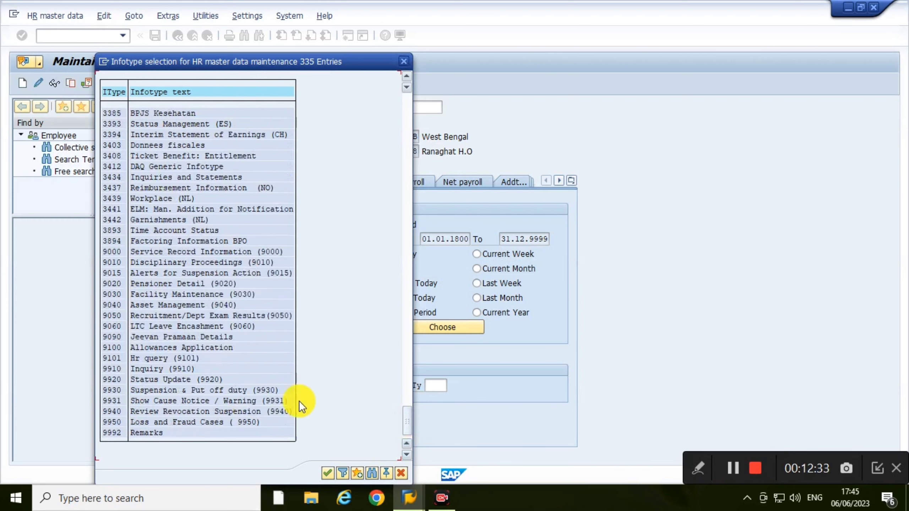
Close the infotype list and scroll through the Gross/net payroll tab's infotypes
click(405, 63)
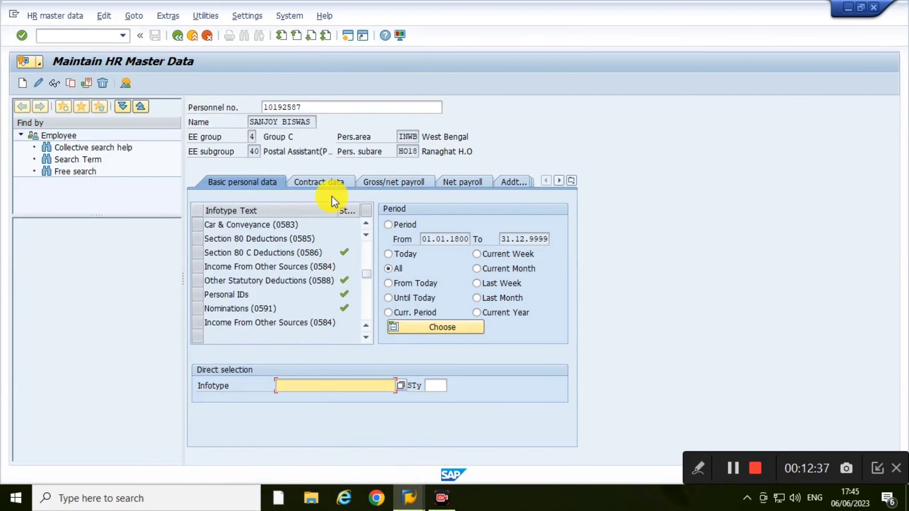
click(332, 184)
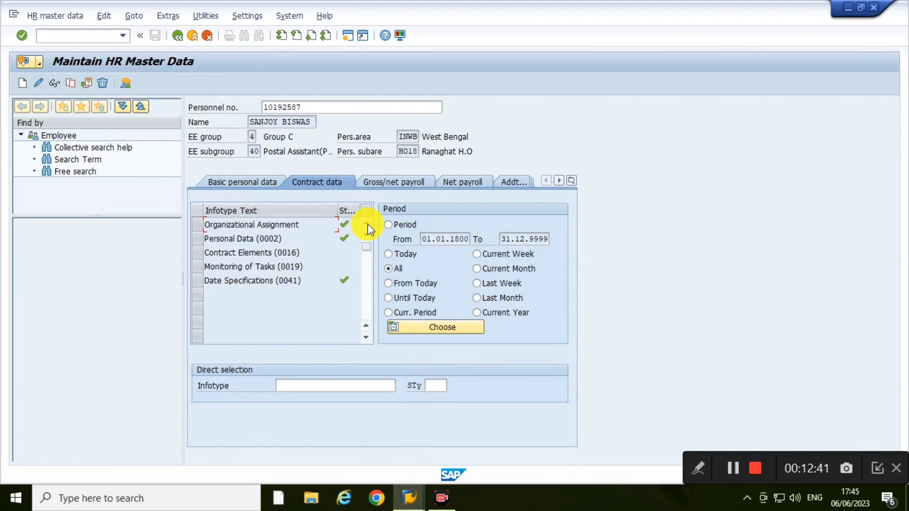
click(388, 186)
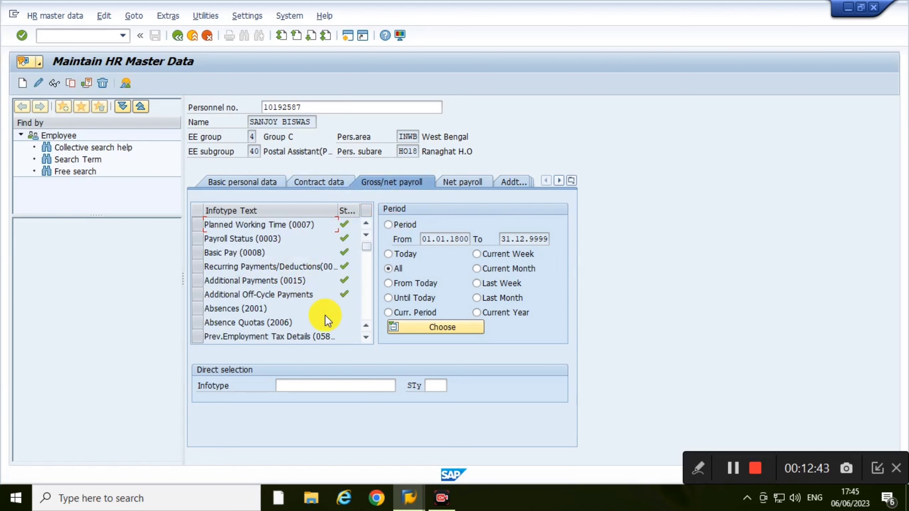
click(370, 342)
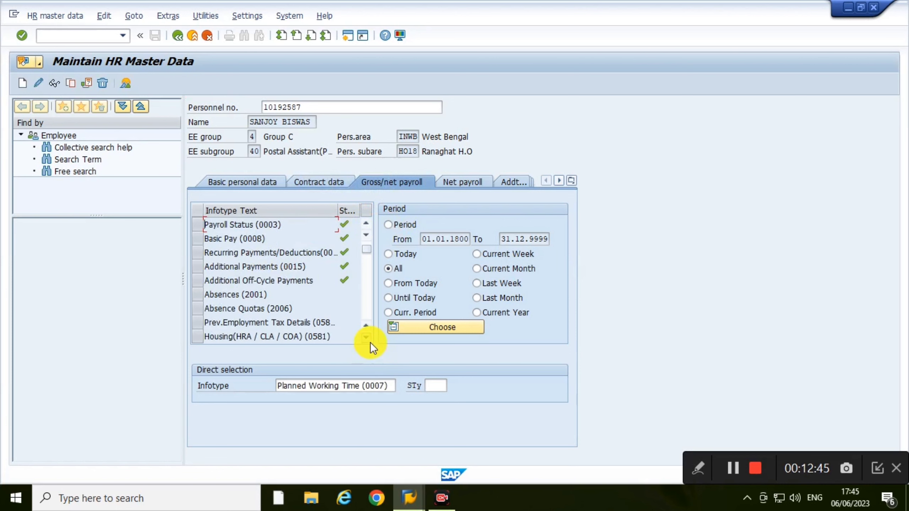
click(370, 343)
click(370, 342)
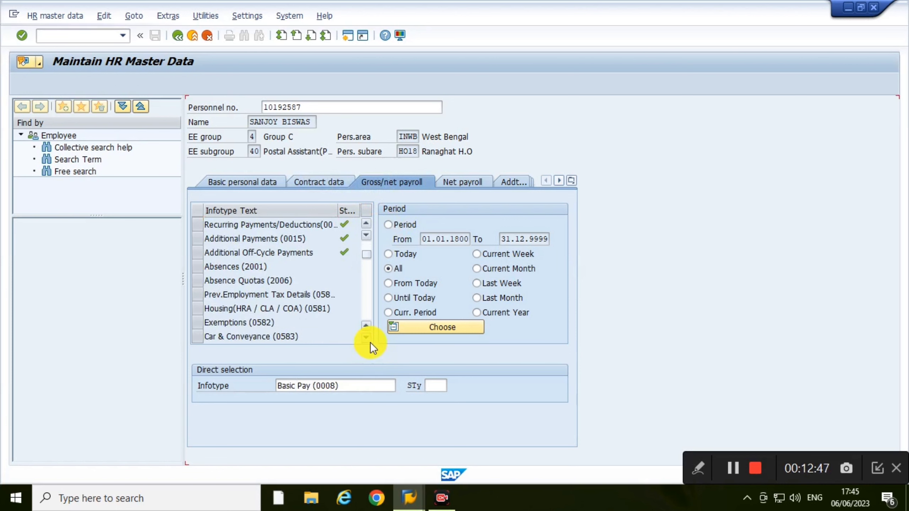
click(370, 342)
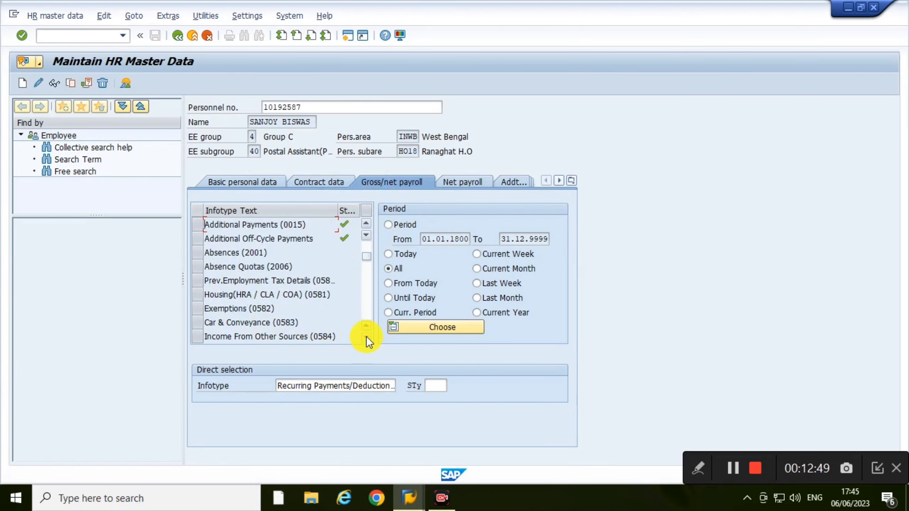
Select Additional Off-Cycle Payments and list its 58 records
click(257, 252)
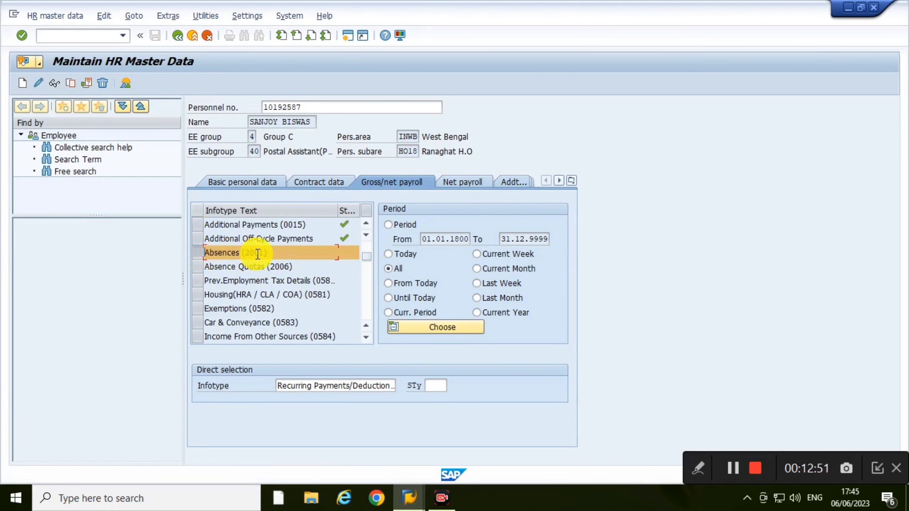
click(203, 240)
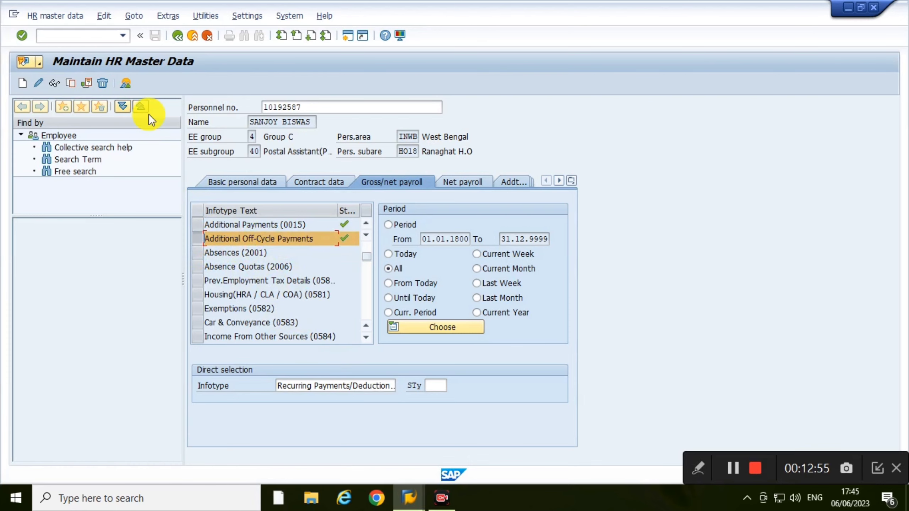
click(125, 83)
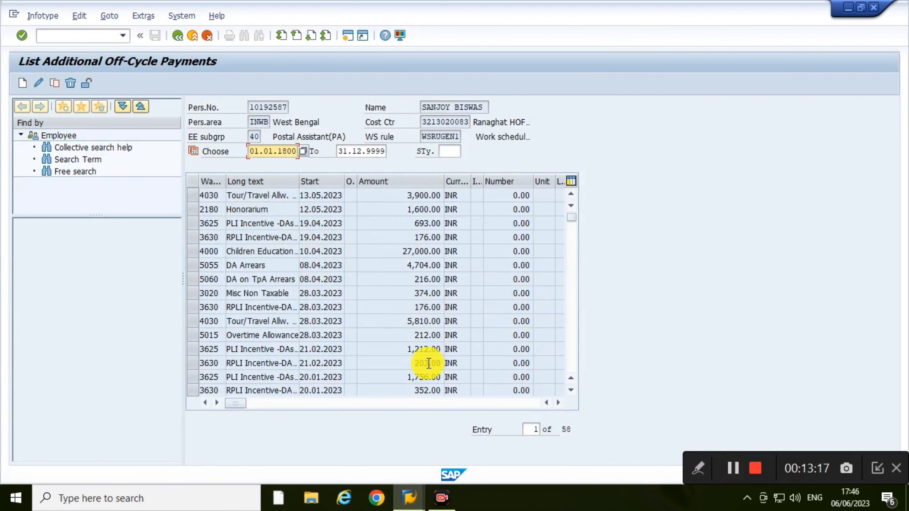
Leave the 58 off-cycle payment records and return to Maintain HR Master Data
click(179, 36)
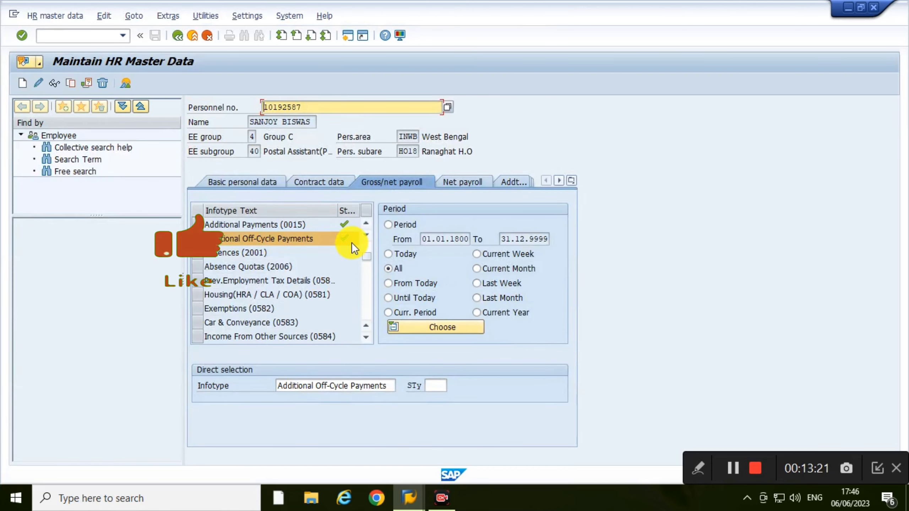
click(469, 182)
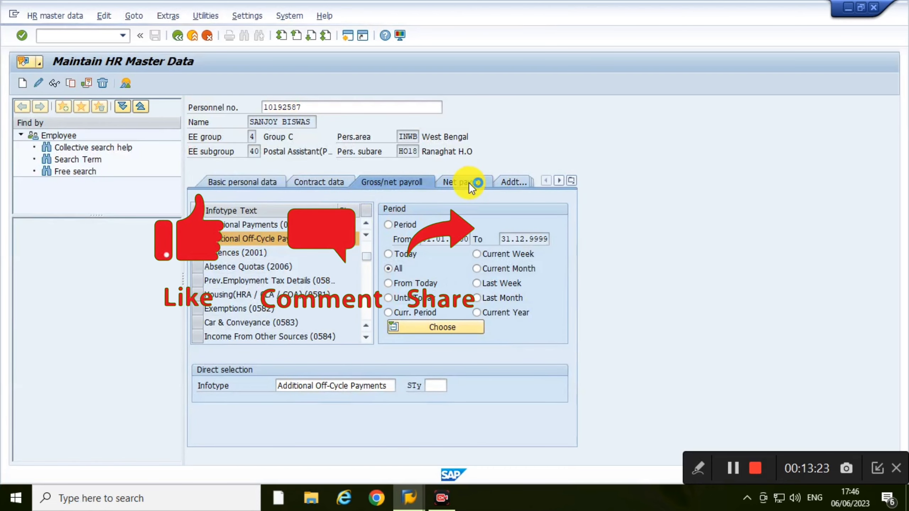